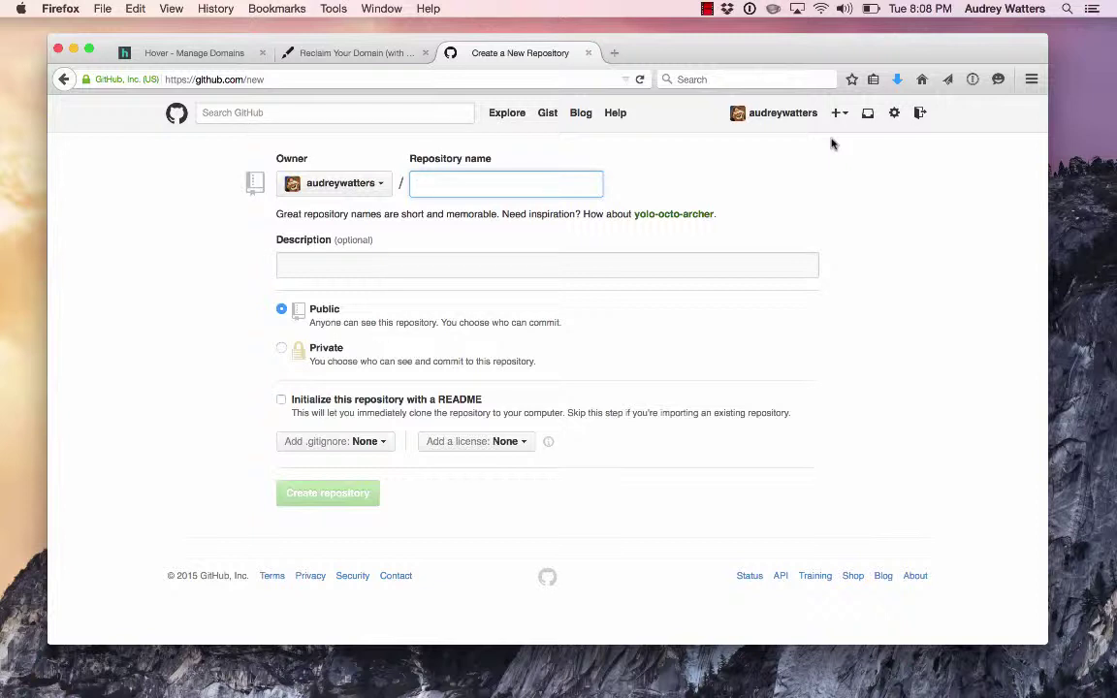
# Name the new repository "pigeons" and describe it as "PIGEONS OMG SKINNER WAS RIGHT CLICK HERE PECK PECK NOW".
pyautogui.write('pigeons')
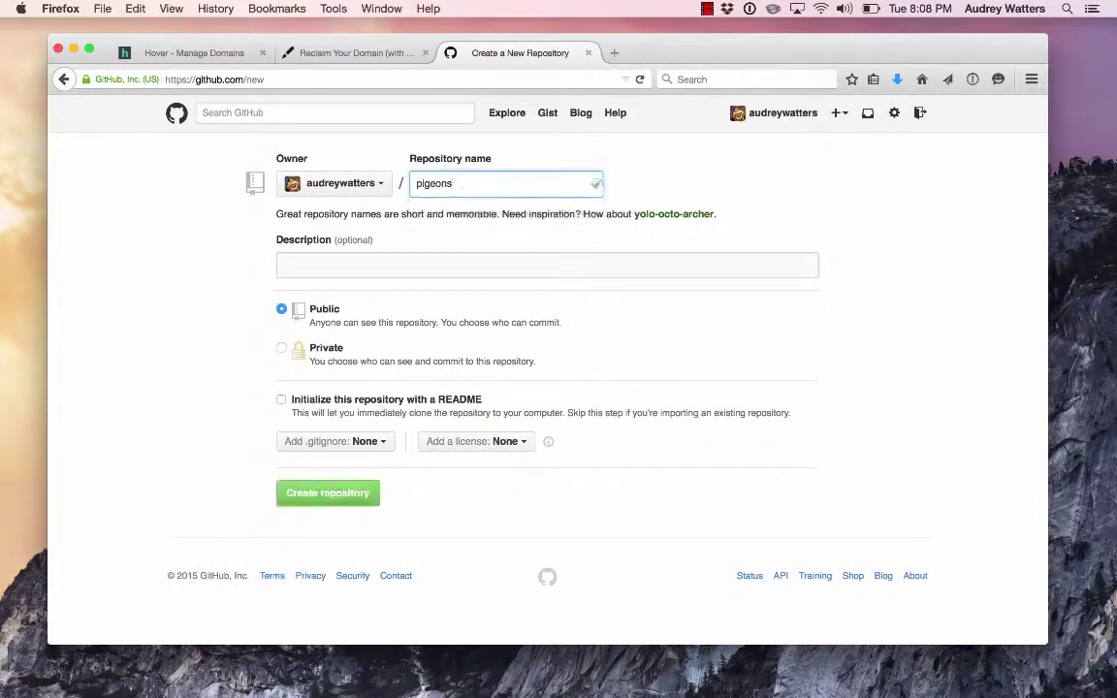
pyautogui.click(282, 265)
pyautogui.write('PIGEONS ')
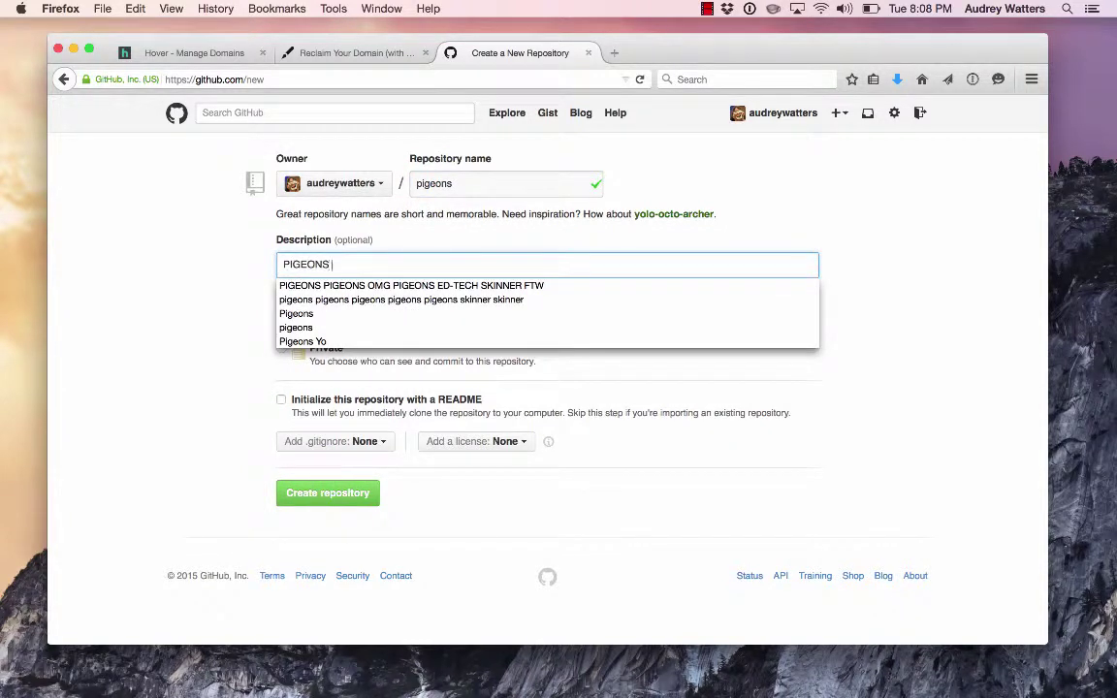
pyautogui.write('OMG SKINNER ')
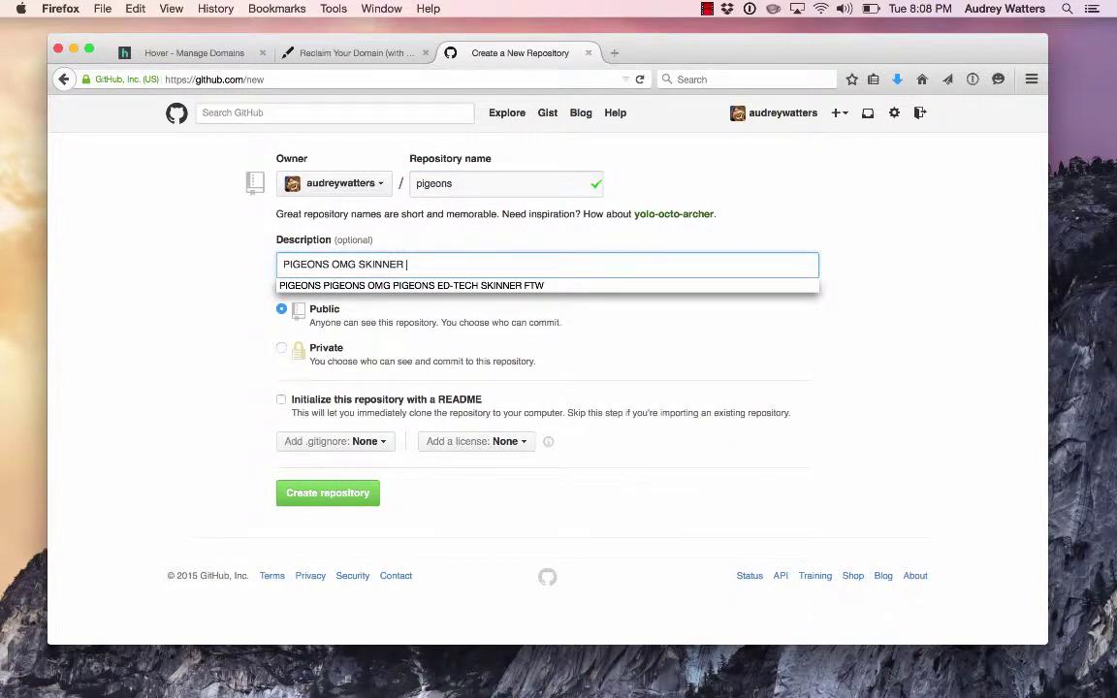
pyautogui.write('WAS RIGHT C')
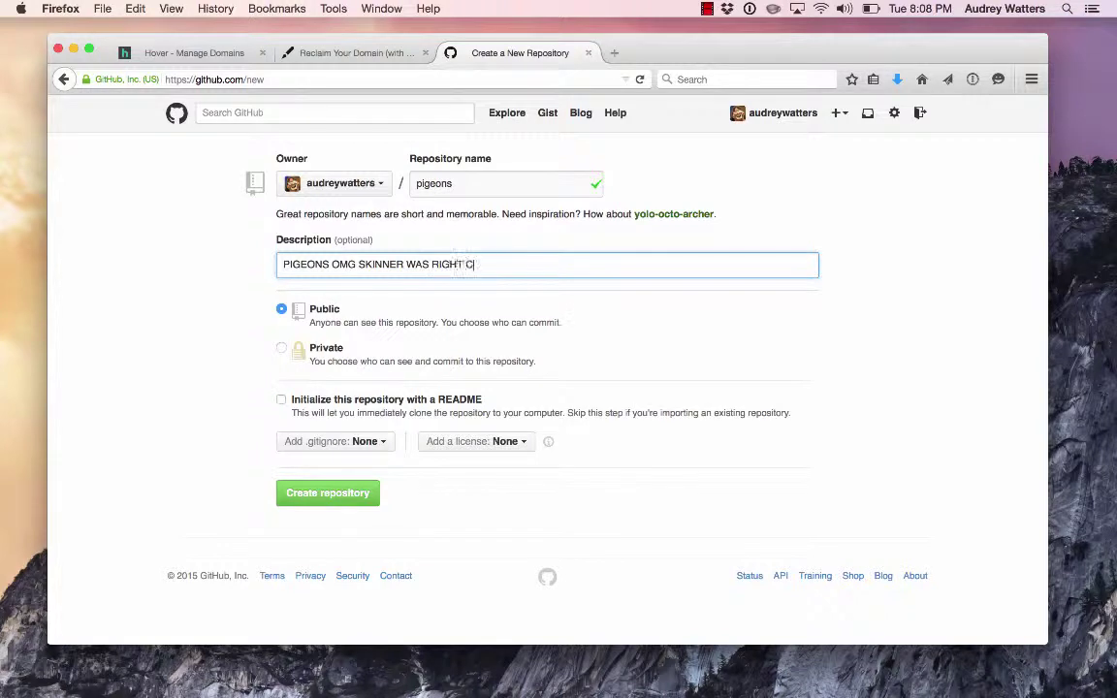
pyautogui.write('LICK HERE PECK PECK NOW')
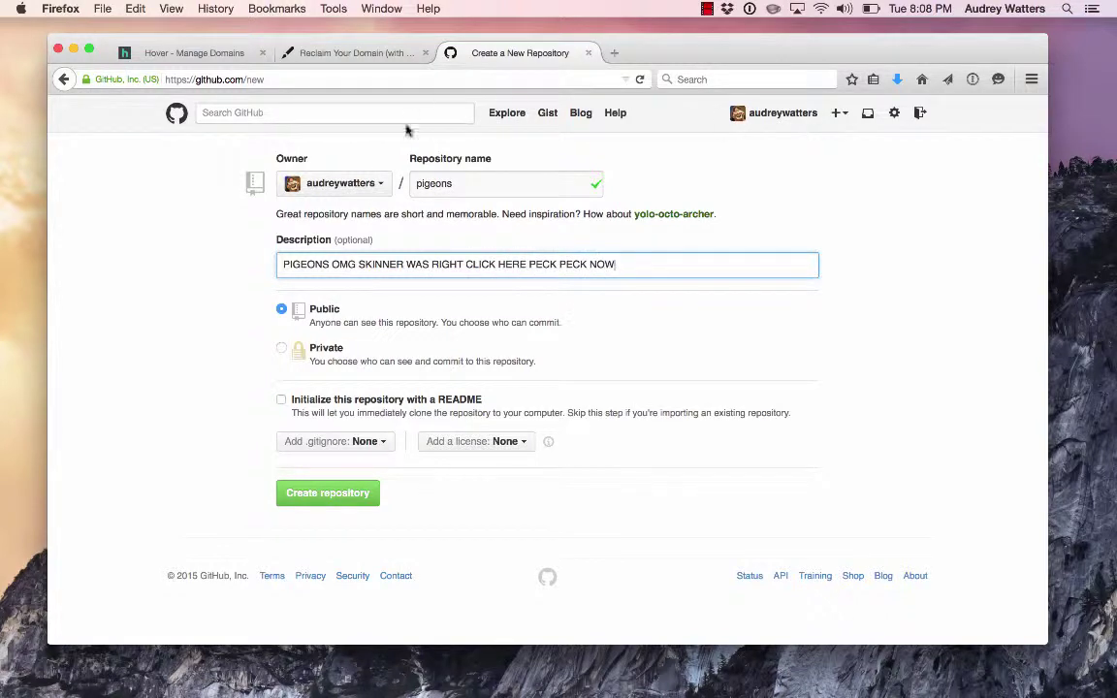
pyautogui.click(133, 333)
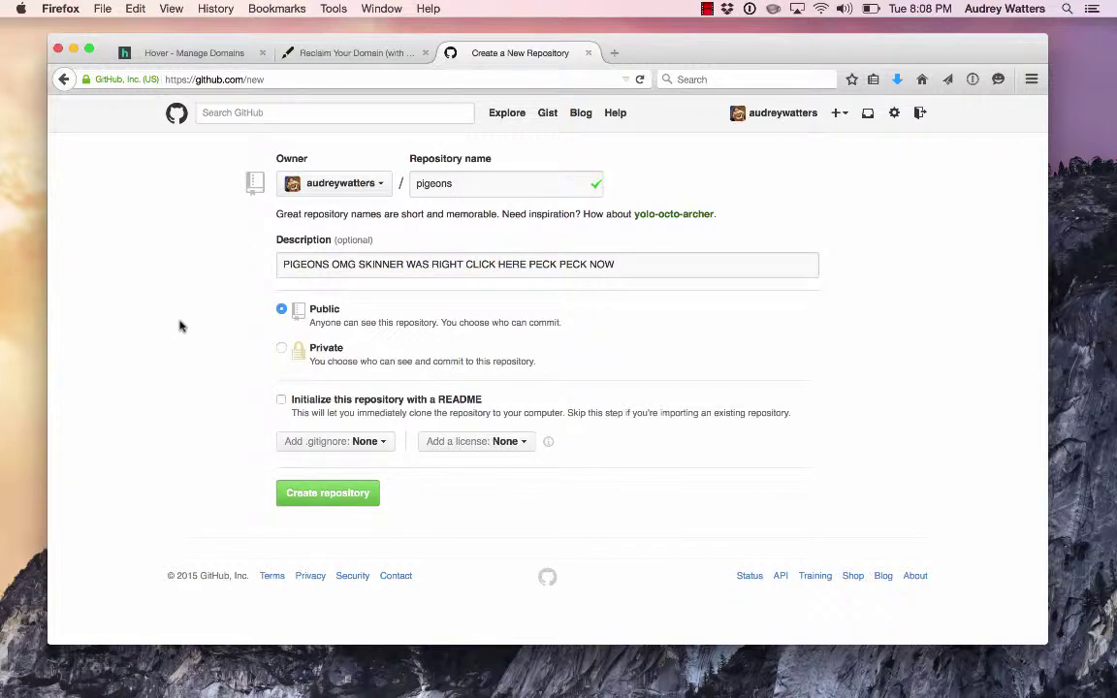
# Create the public repository initialized with a README and with the license set to None.
pyautogui.click(281, 400)
pyautogui.click(472, 442)
pyautogui.scroll(-5, 511, 553)
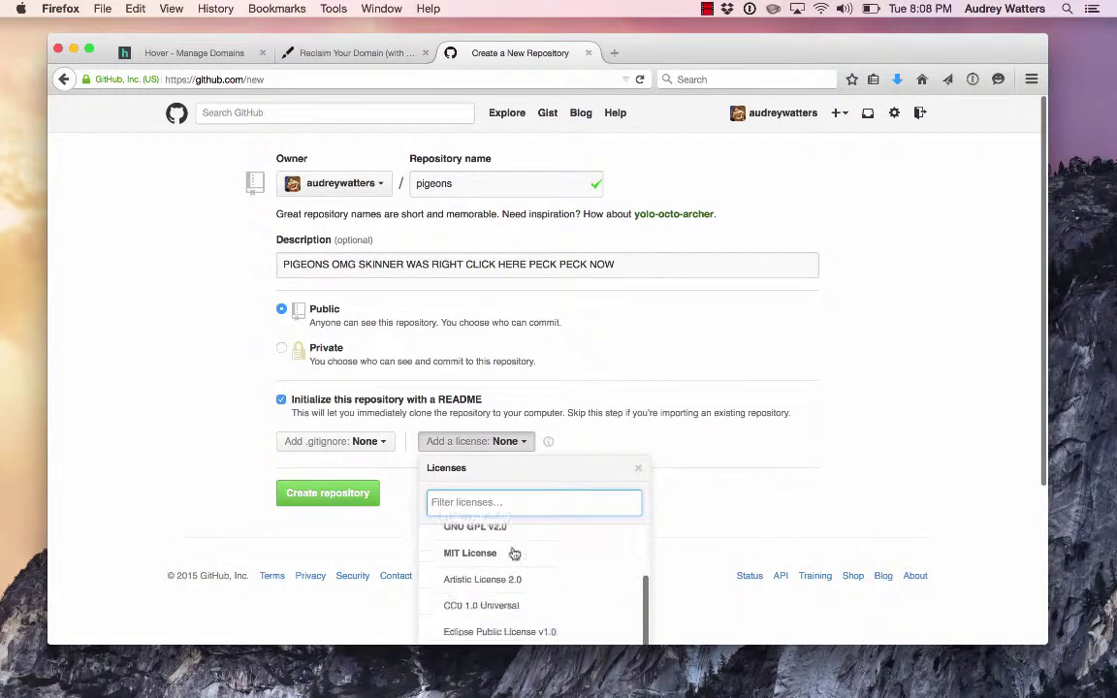
pyautogui.scroll(-3, 532, 595)
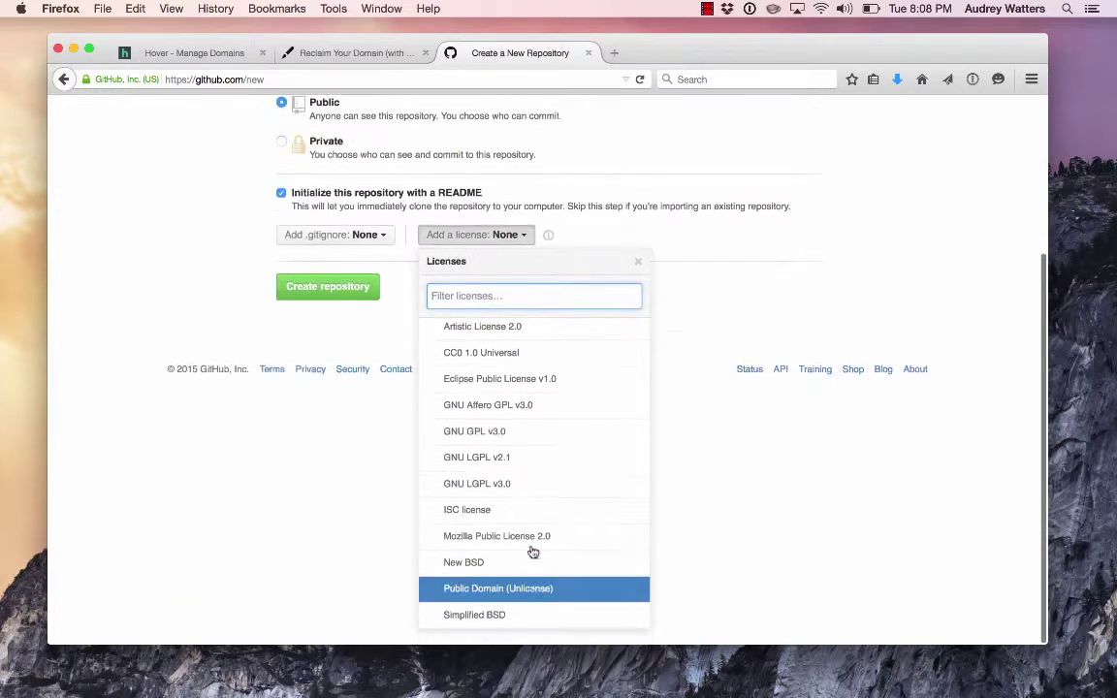
pyautogui.scroll(3, 532, 510)
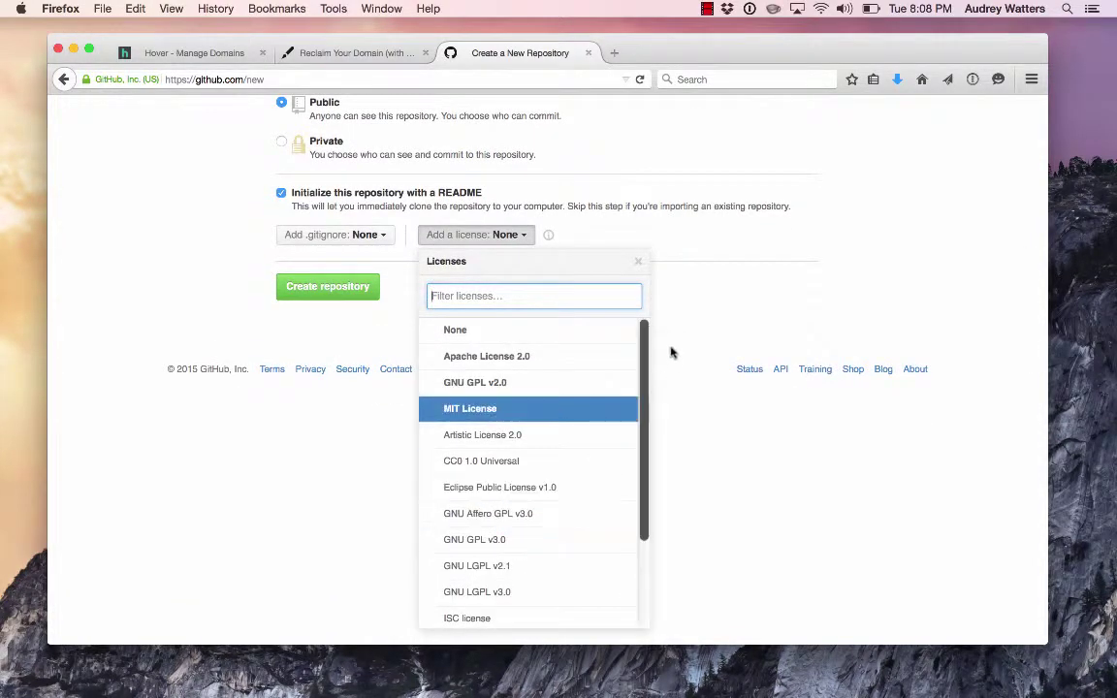
pyautogui.click(455, 331)
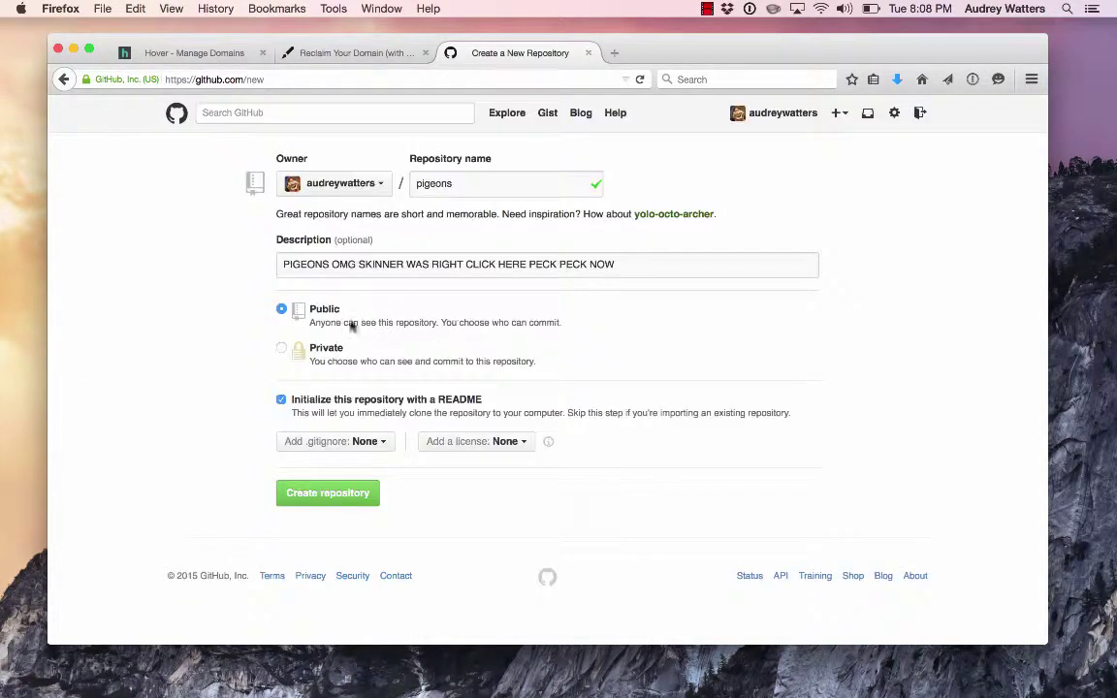
pyautogui.click(304, 491)
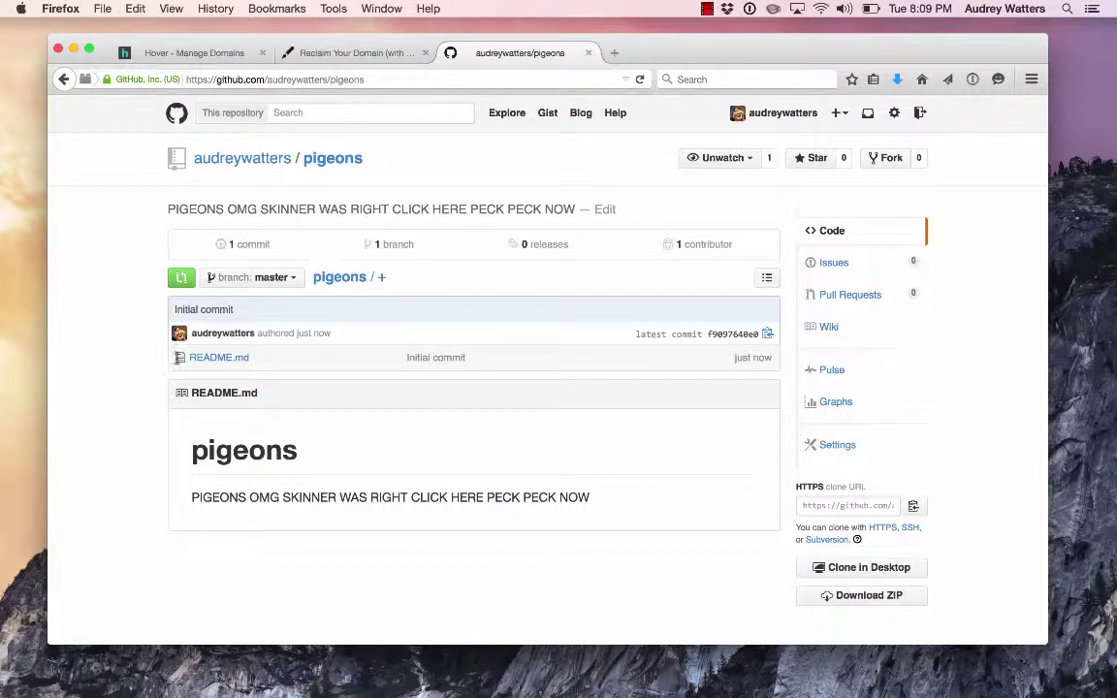
# Open the pigeons repository's settings and launch the automatic page generator for GitHub Pages.
pyautogui.click(257, 280)
pyautogui.click(257, 280)
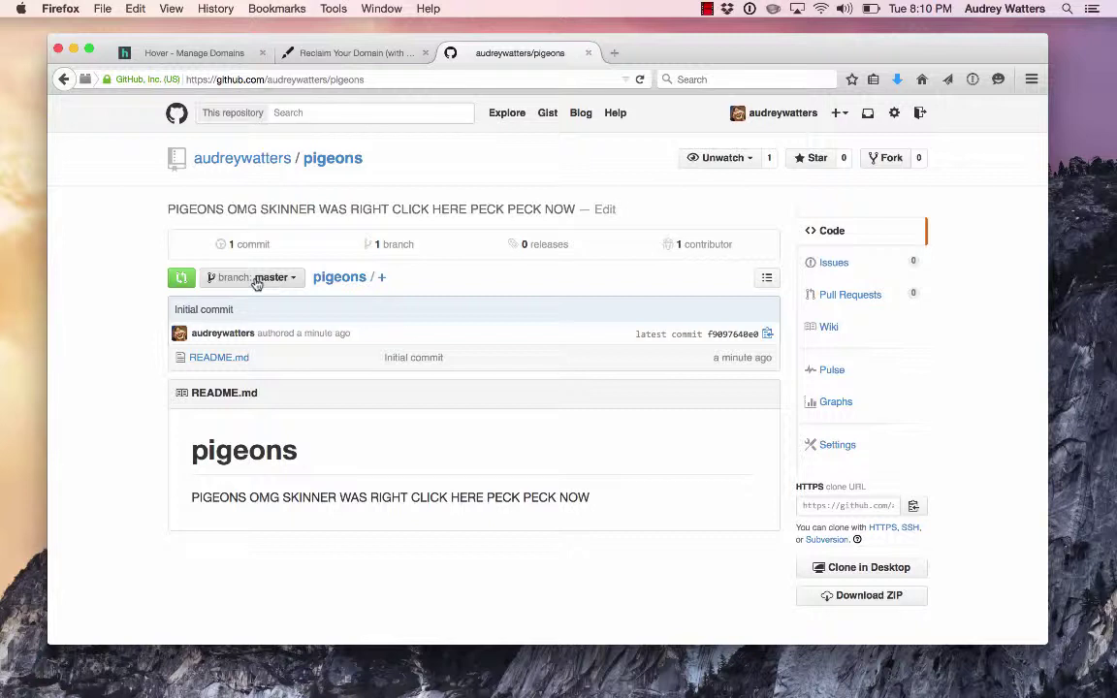
pyautogui.scroll(-2, 528, 466)
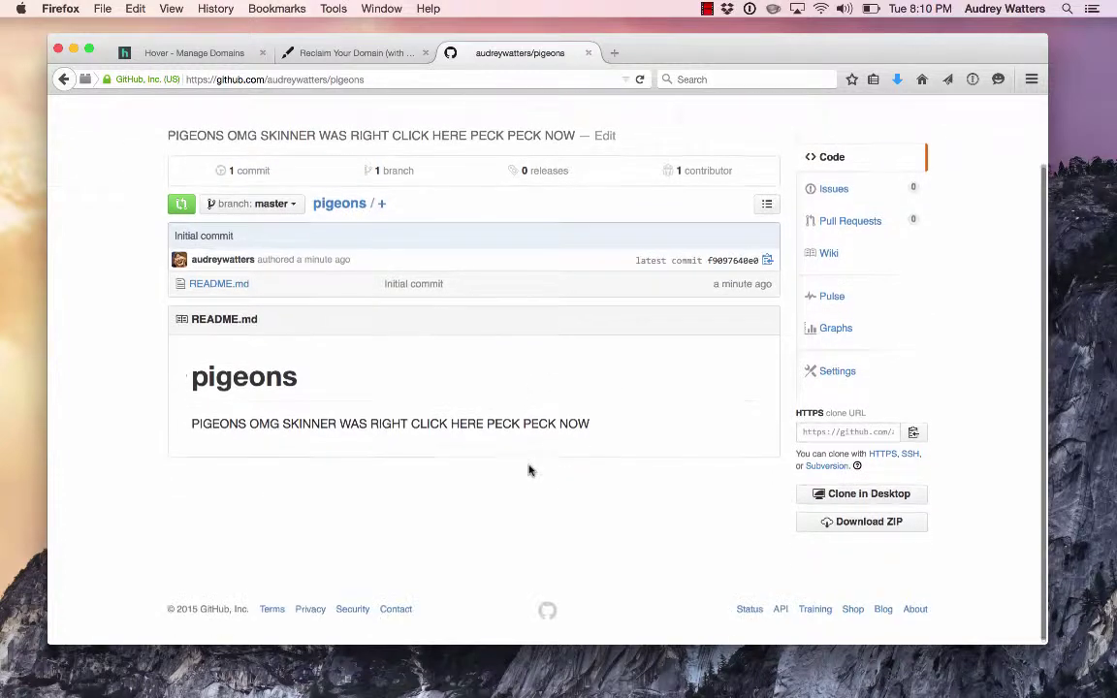
pyautogui.click(837, 369)
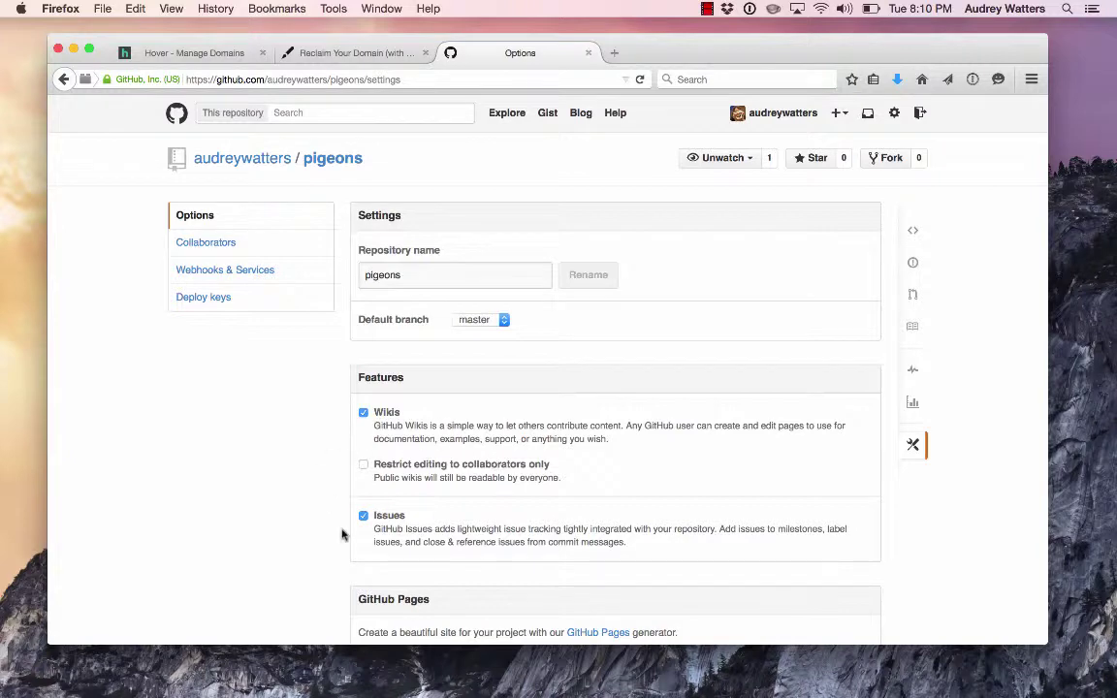
pyautogui.scroll(-4, 344, 531)
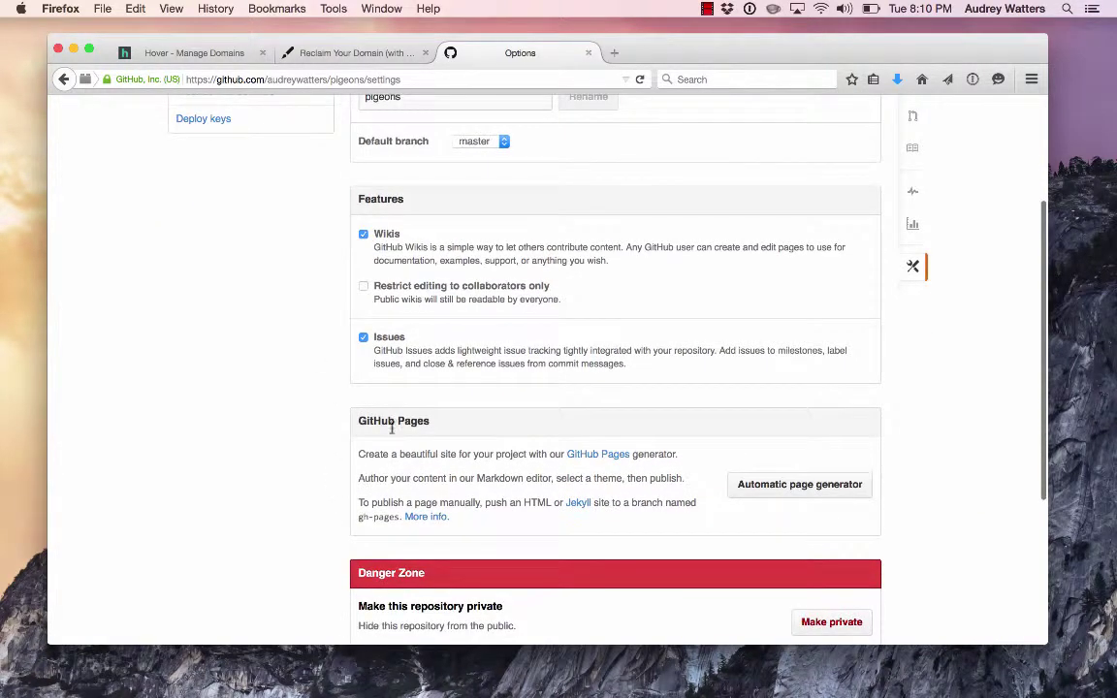
pyautogui.scroll(-1, 153, 418)
pyautogui.scroll(-1, 235, 442)
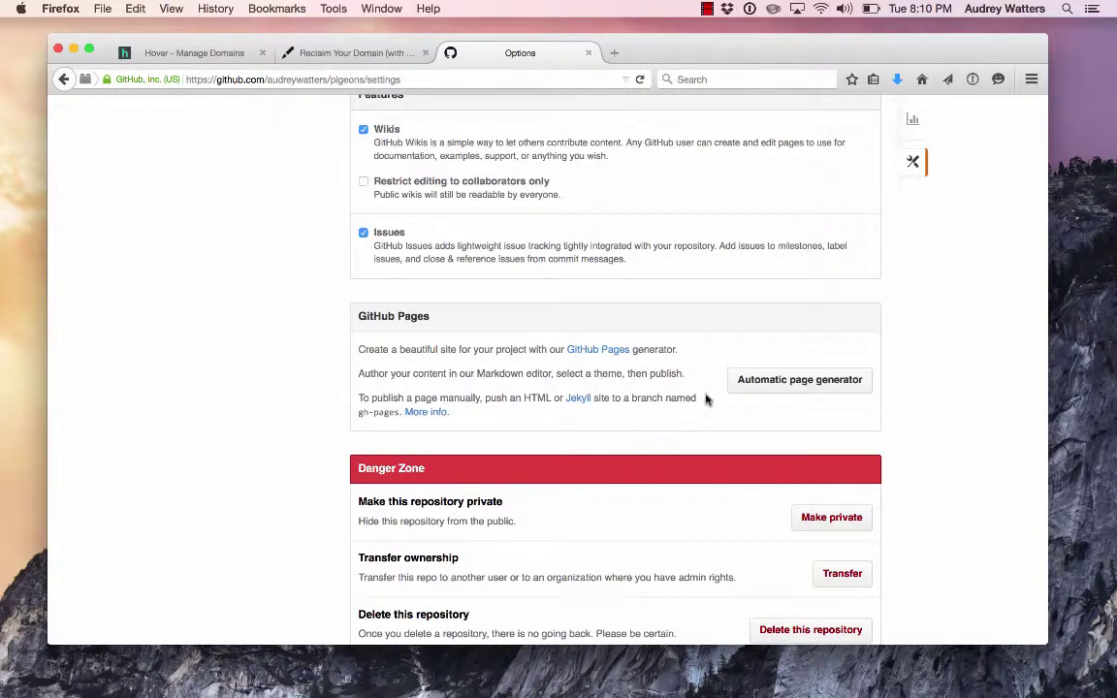
pyautogui.click(793, 385)
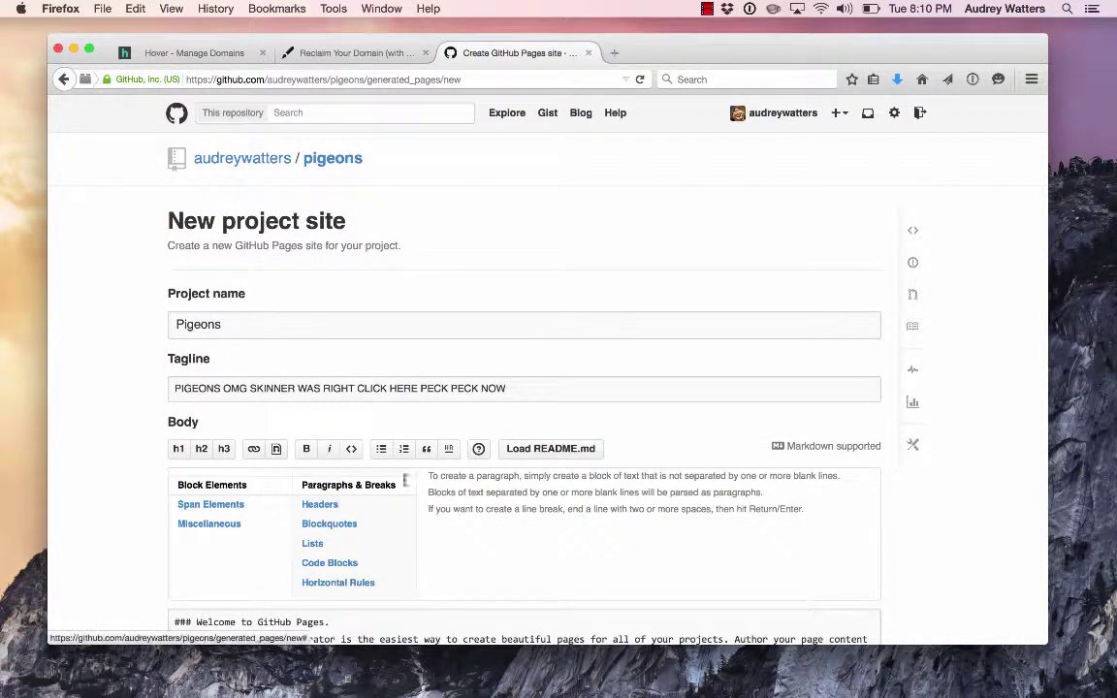
# Review the new project site's default name, tagline and body text, and continue to the layouts.
pyautogui.scroll(-5, 582, 543)
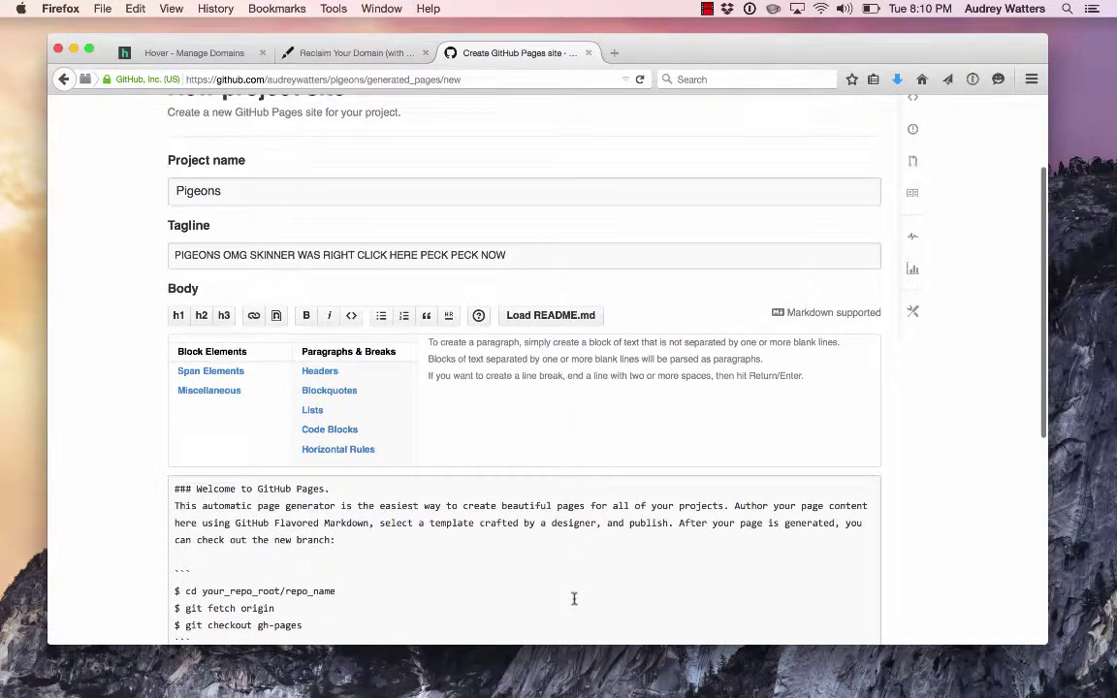
pyautogui.scroll(-5, 575, 462)
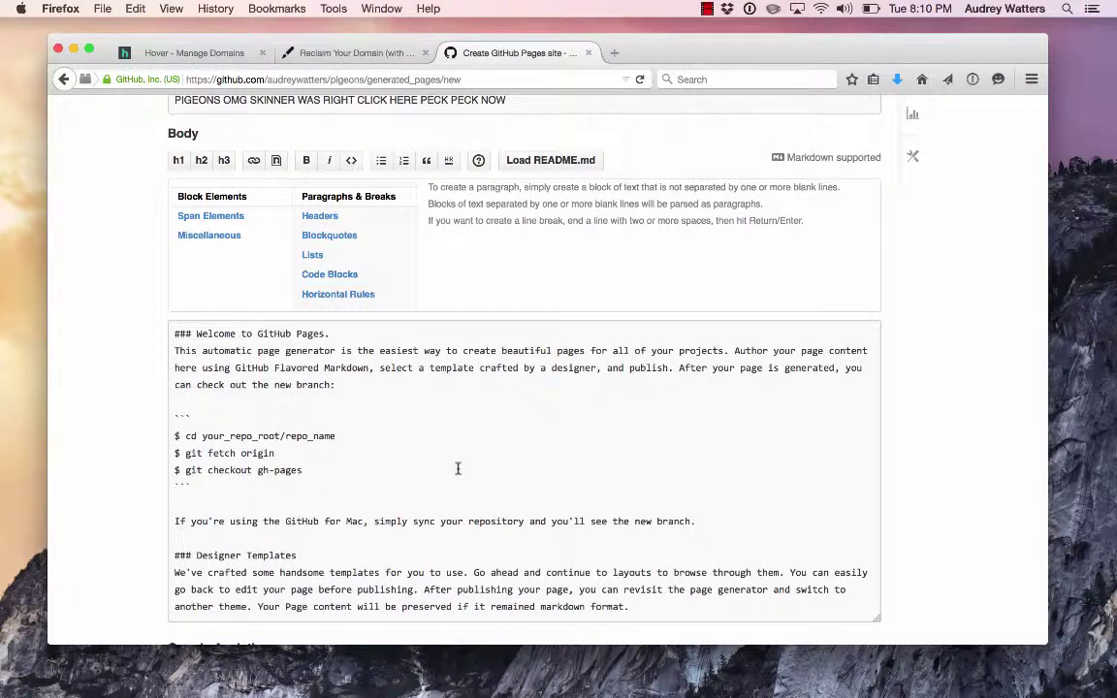
pyautogui.scroll(1, 297, 431)
pyautogui.scroll(-8, 297, 430)
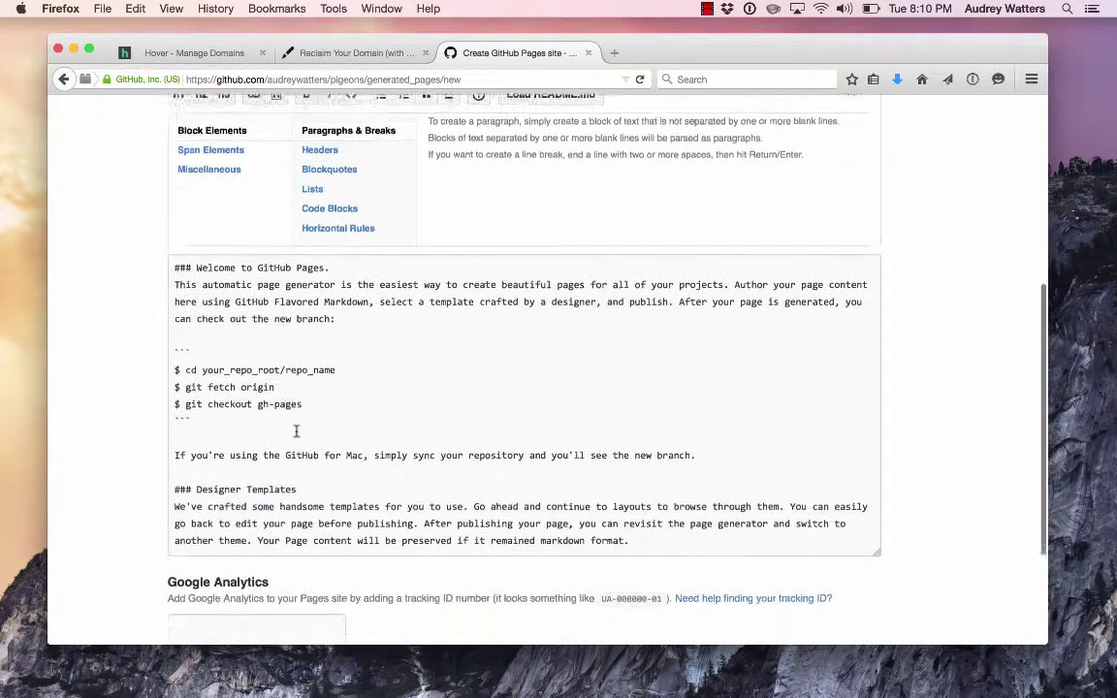
pyautogui.scroll(-8, 367, 274)
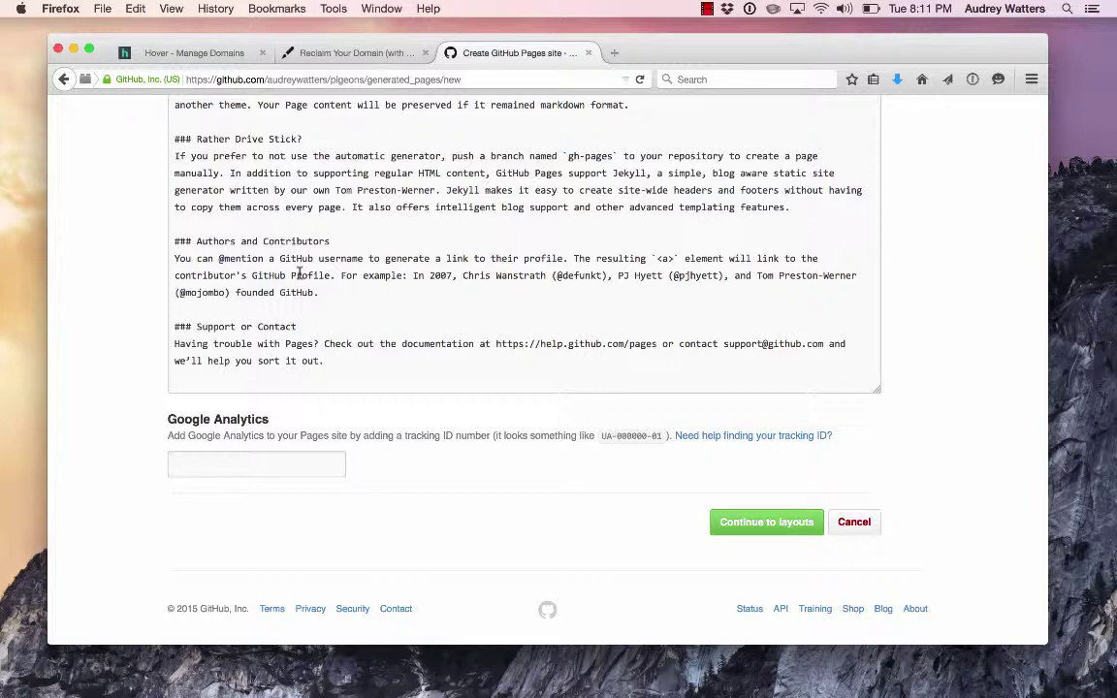
pyautogui.click(745, 527)
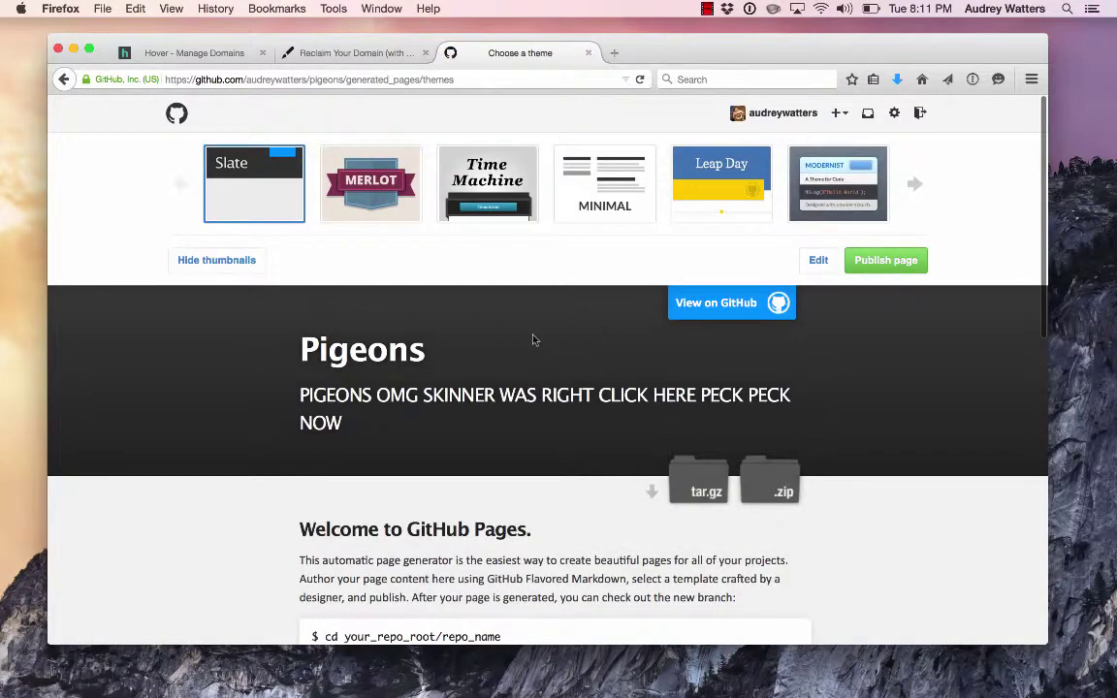
# Preview the Merlot, Time Machine, Minimal, Leap Day and Modernist themes, and publish the project page with the Slate theme.
pyautogui.click(365, 212)
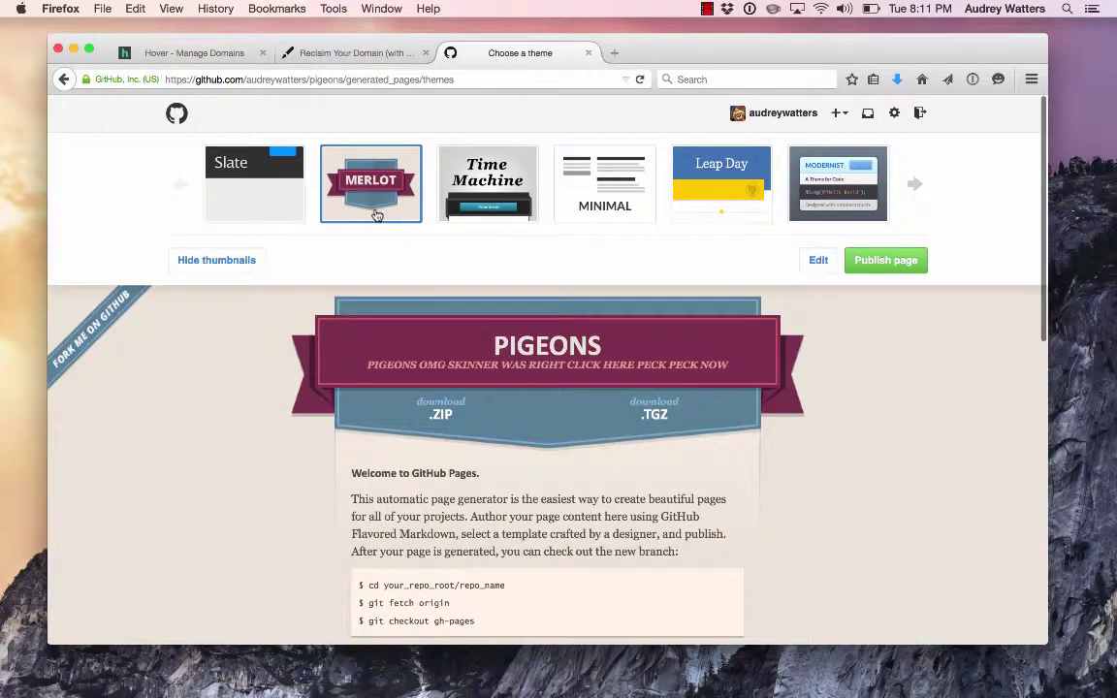
pyautogui.click(514, 186)
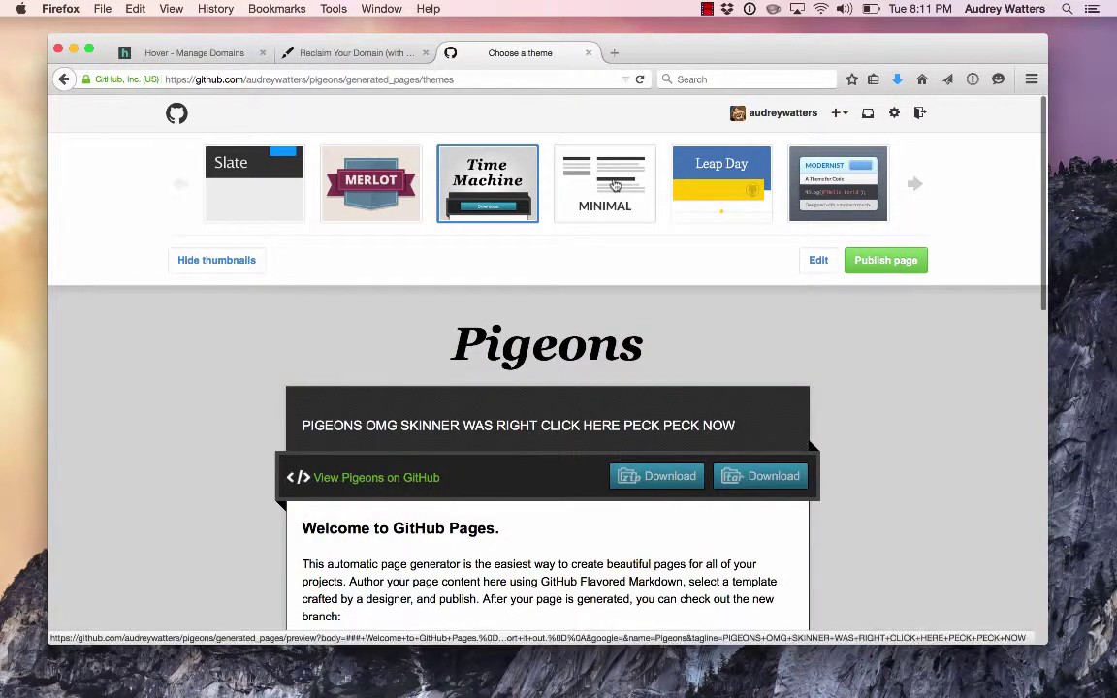
pyautogui.click(615, 185)
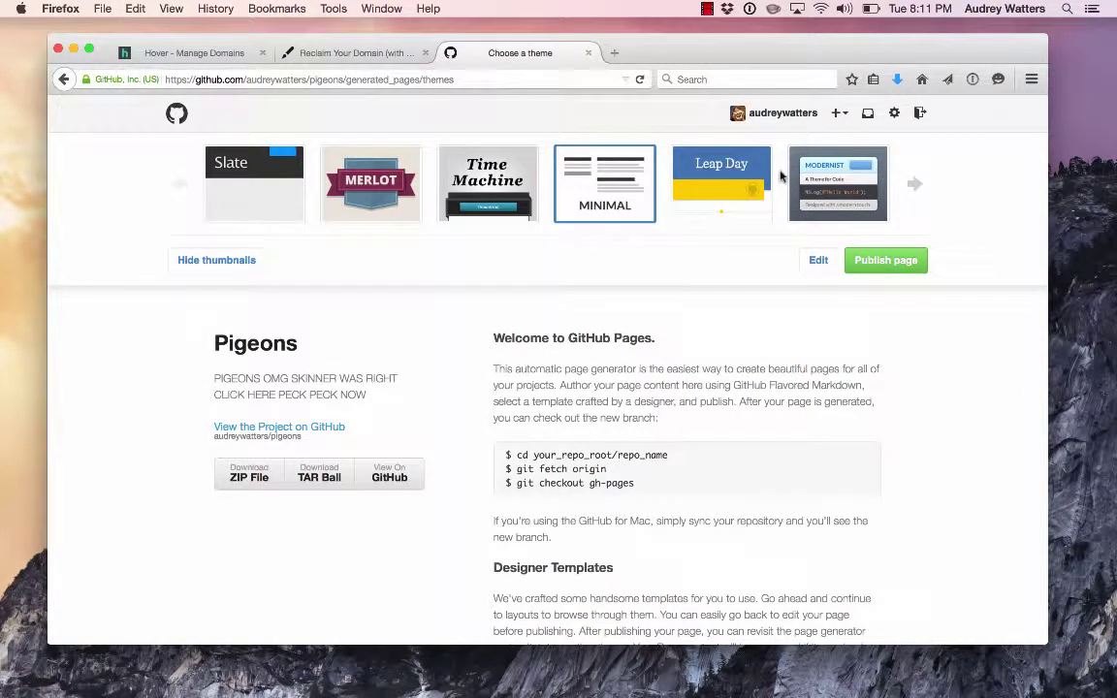
pyautogui.click(712, 198)
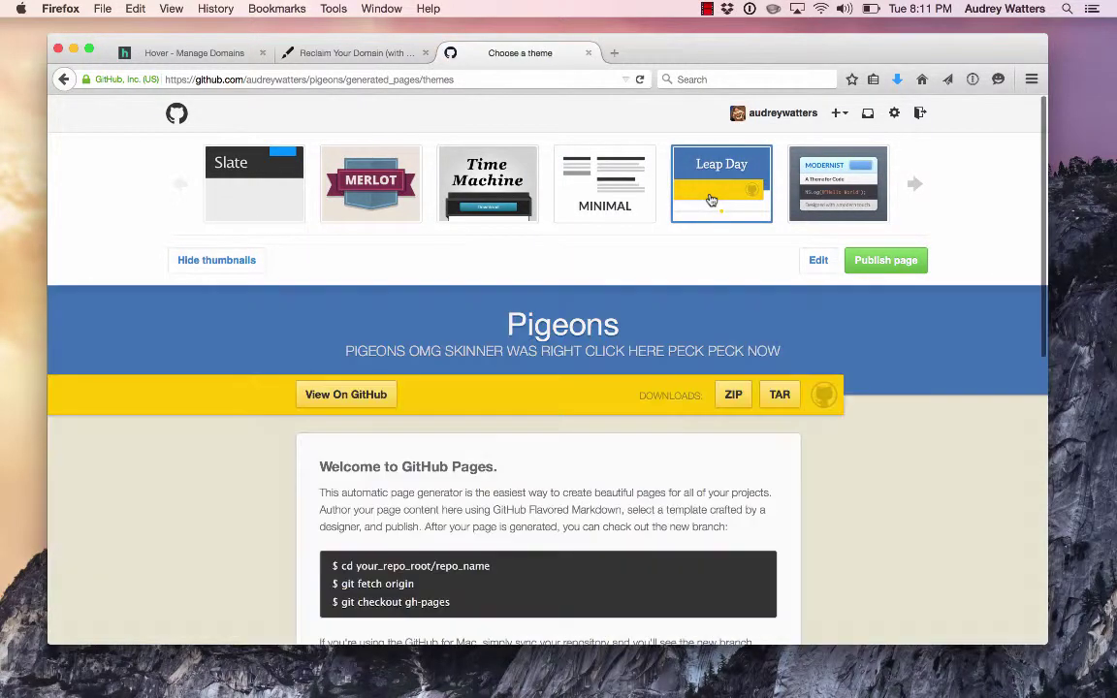
pyautogui.click(827, 201)
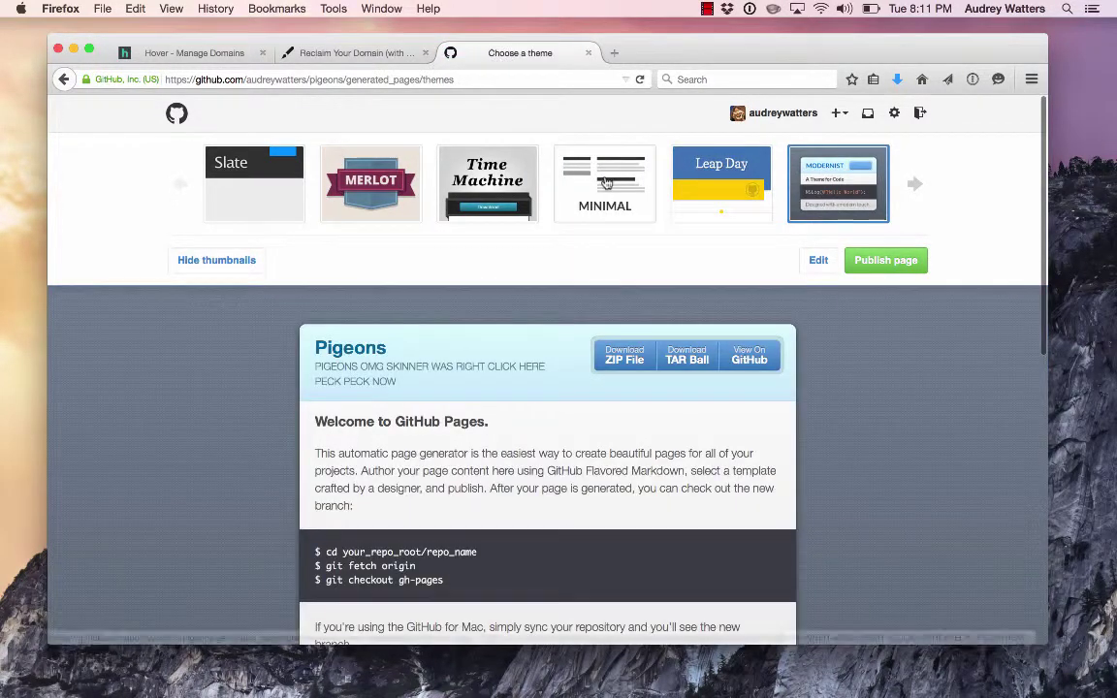
pyautogui.click(606, 182)
pyautogui.click(236, 153)
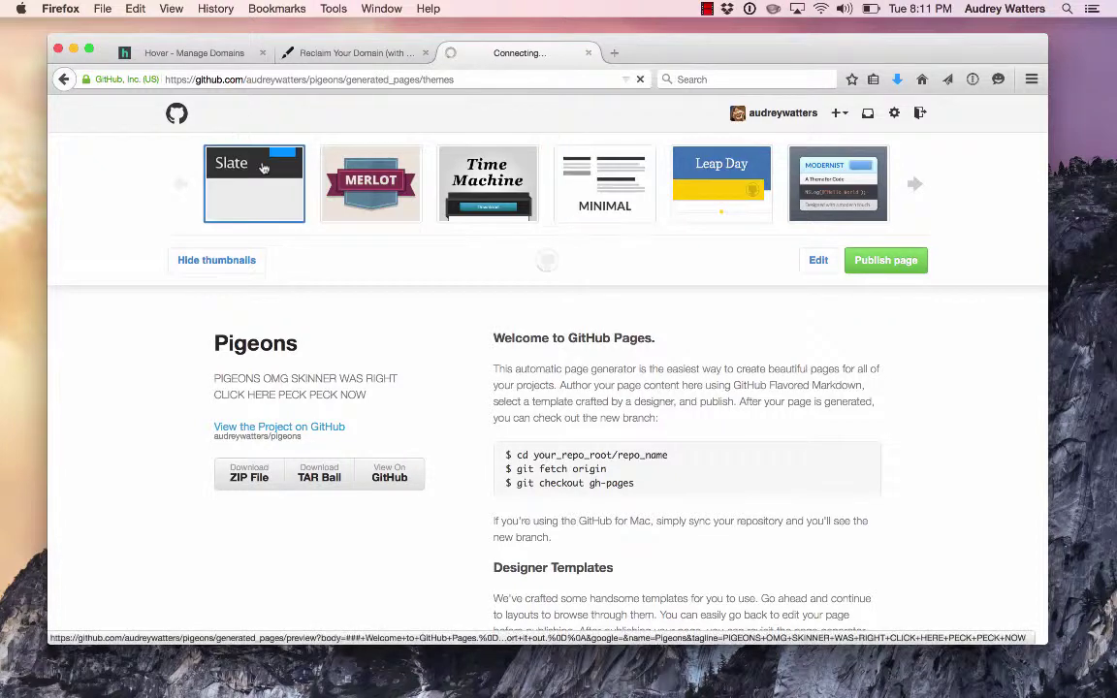
pyautogui.click(911, 260)
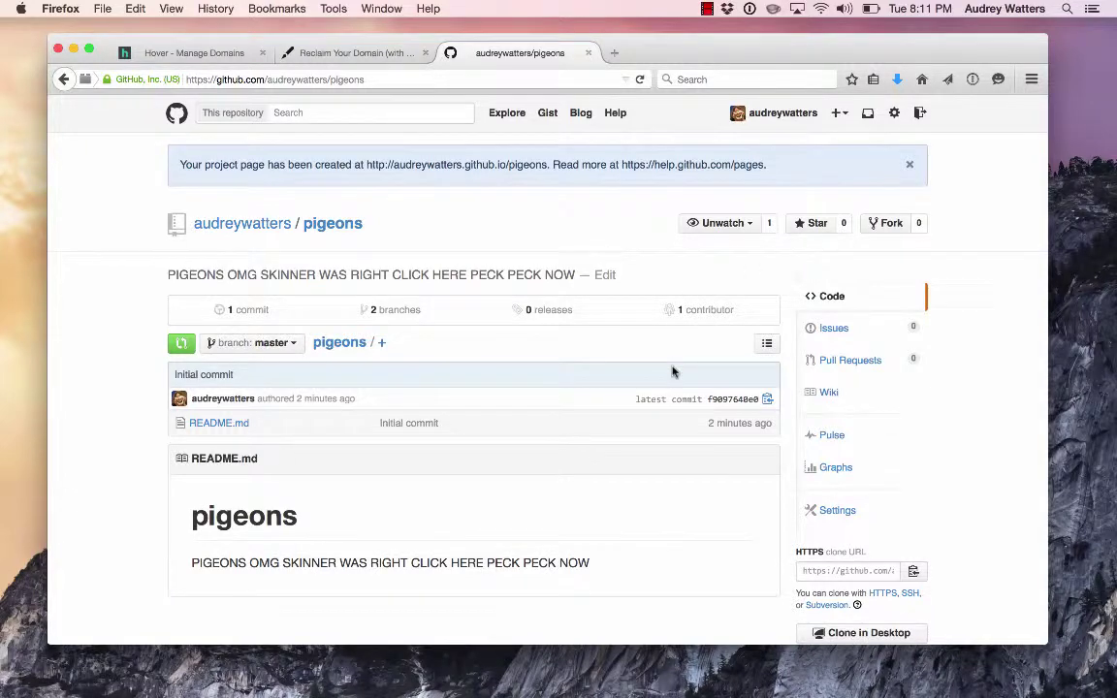
# Check which branches the pigeons repository has without switching from master.
pyautogui.scroll(-1, 671, 370)
pyautogui.scroll(-4, 672, 370)
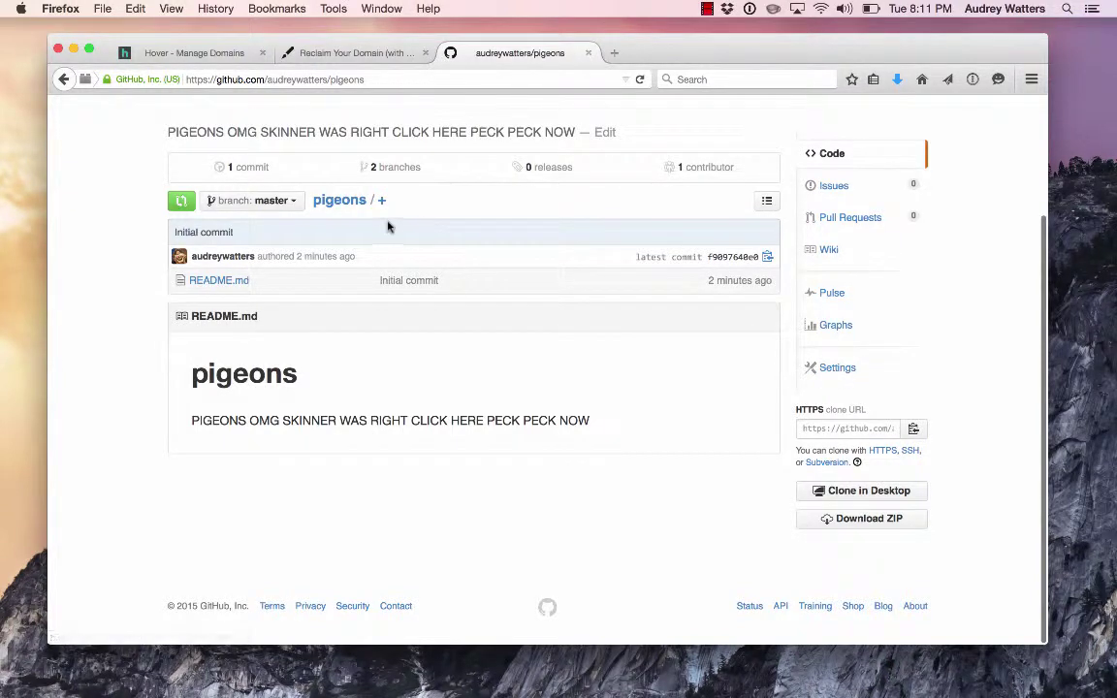
pyautogui.click(280, 201)
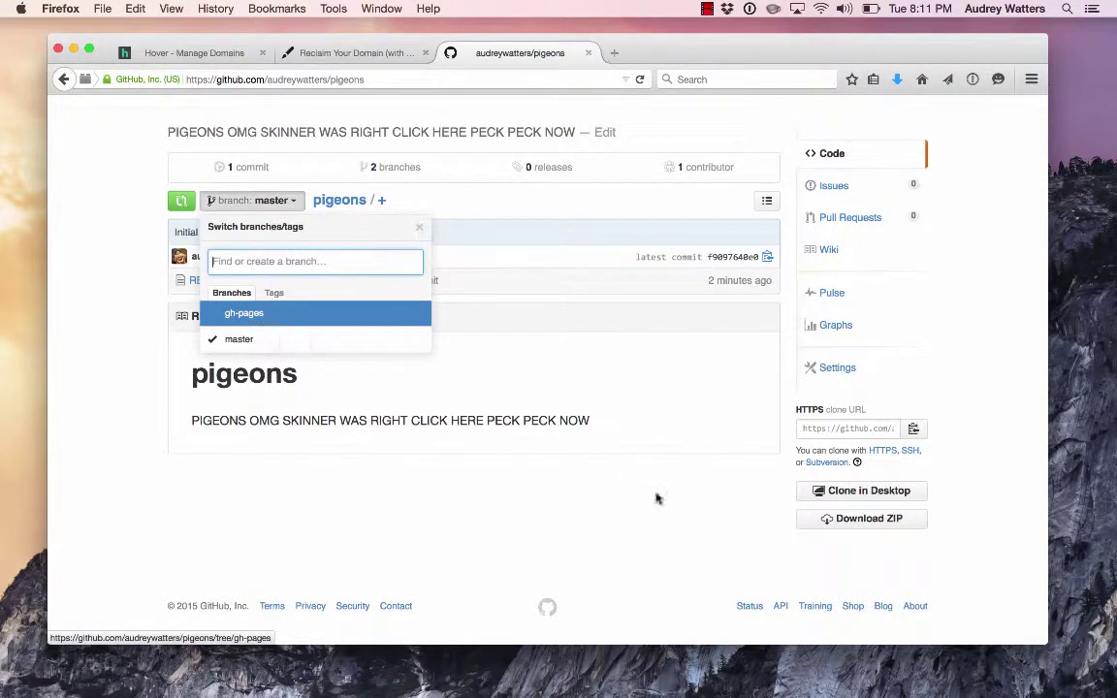
pyautogui.click(707, 512)
# Set the repository's default branch to gh-pages in its settings and return to the pigeons code page.
pyautogui.click(833, 370)
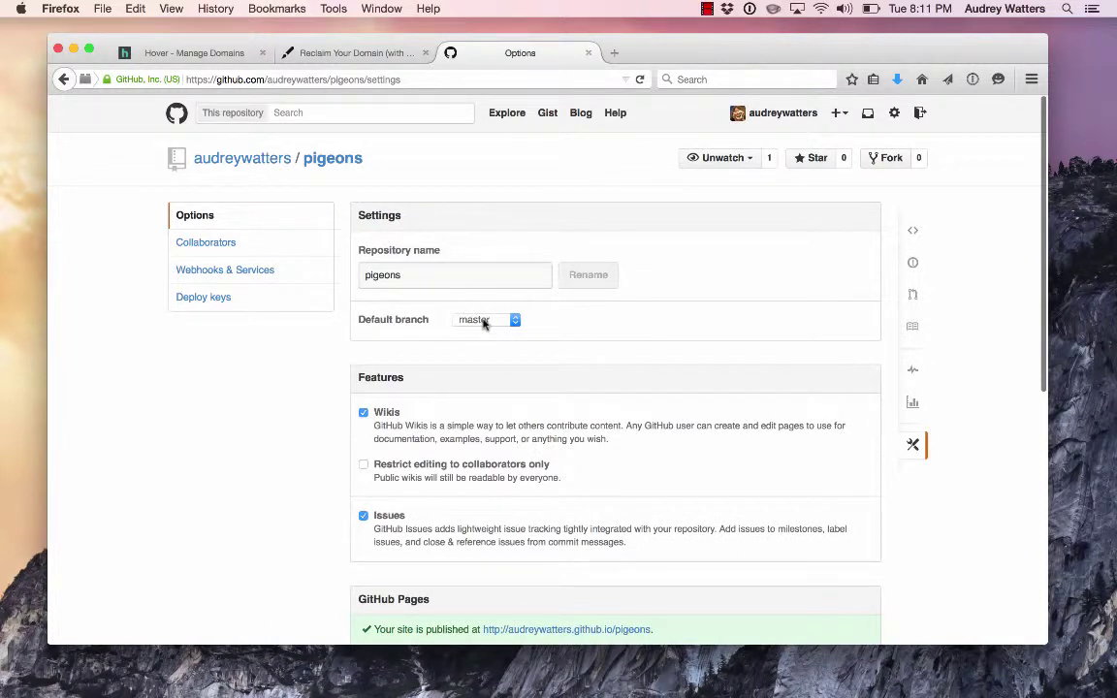
pyautogui.click(482, 320)
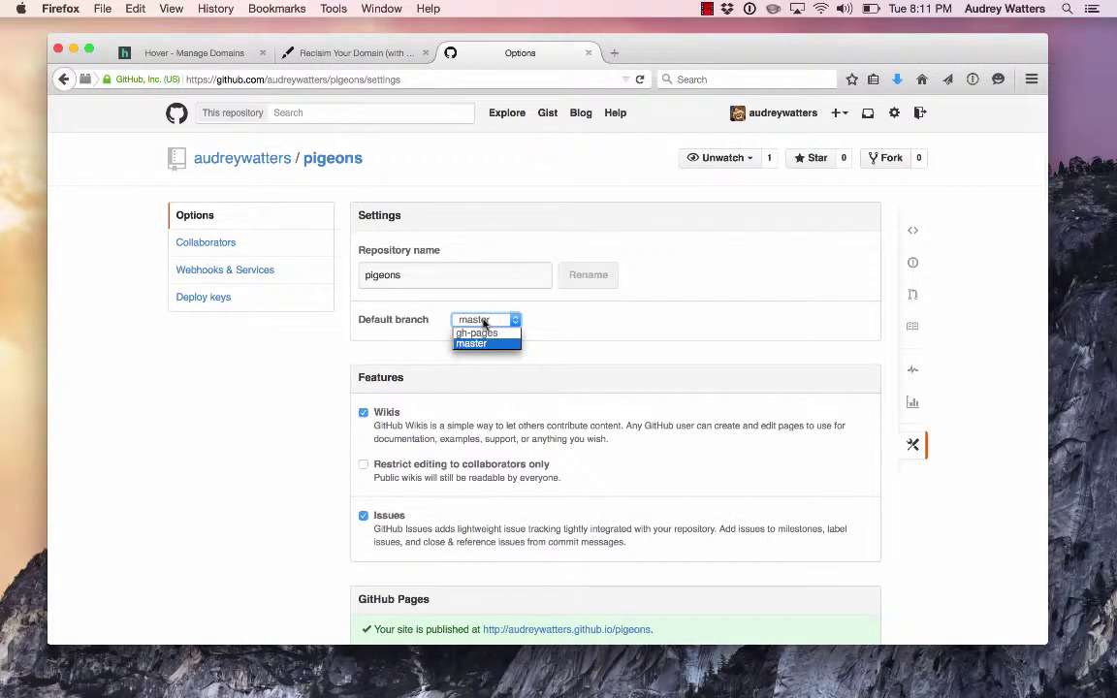
pyautogui.click(490, 333)
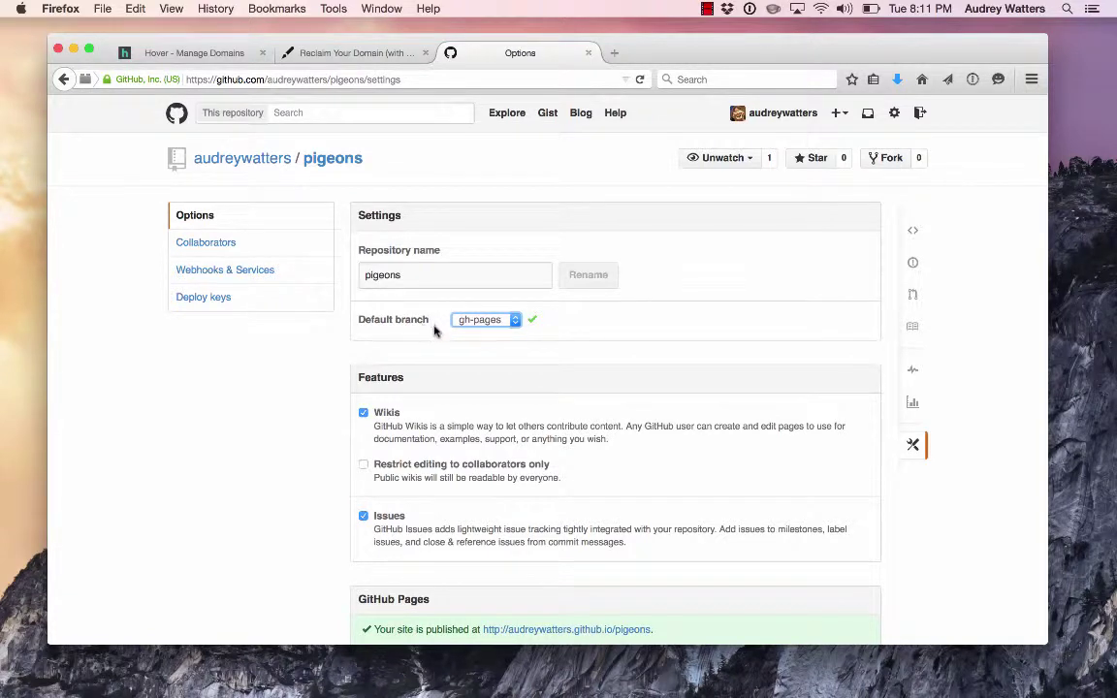
pyautogui.click(339, 166)
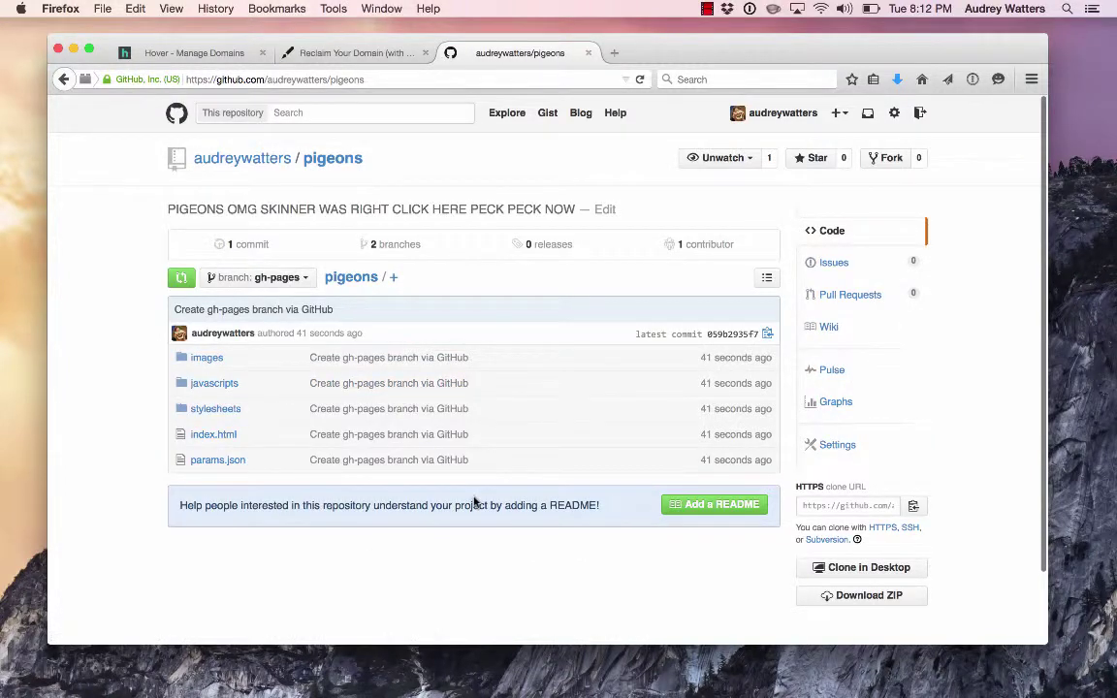
# Switch to the GitHub desktop app.
pyautogui.scroll(-2, 471, 495)
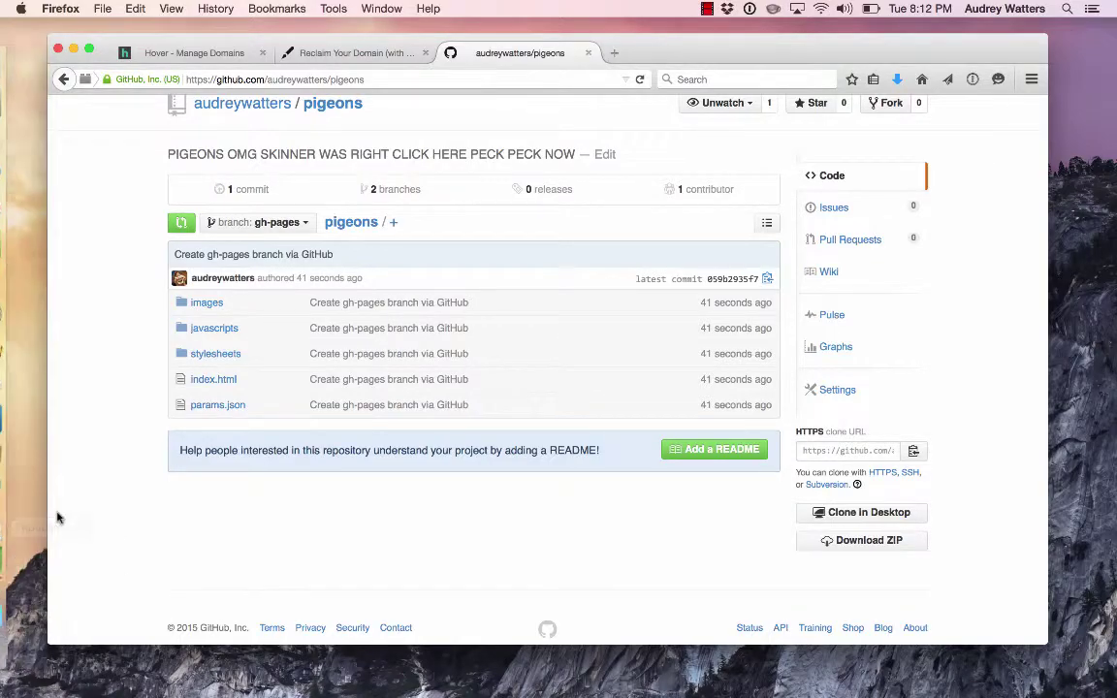
pyautogui.press('F4')
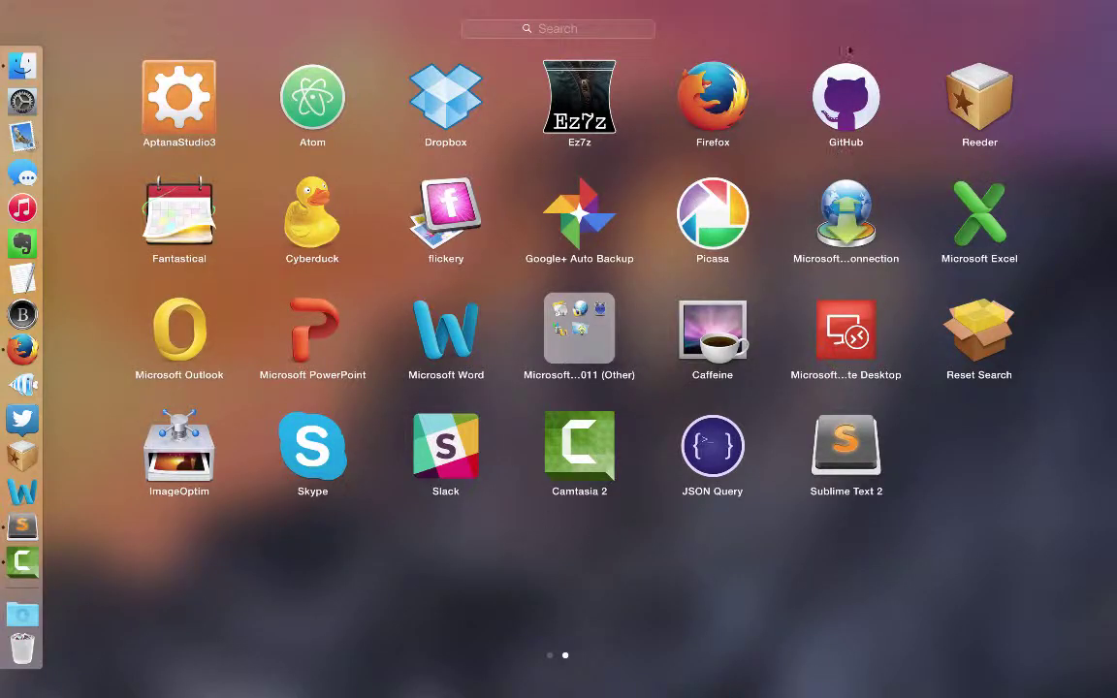
pyautogui.click(763, 96)
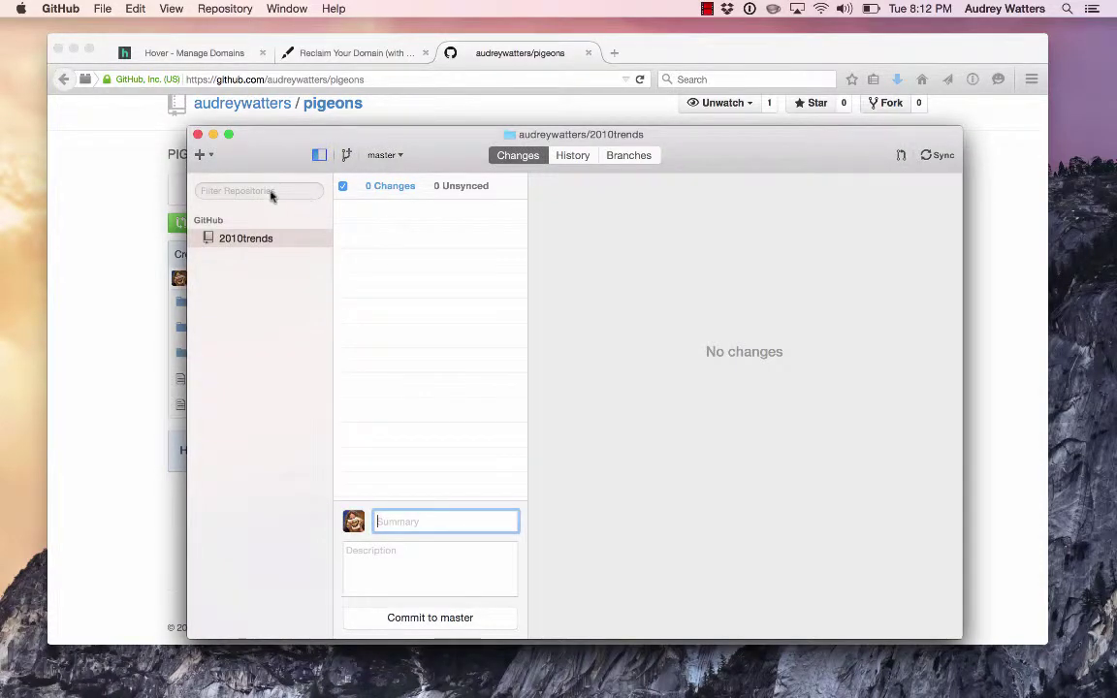
# Clone the pigeons repository into the Documents folder, keeping pigeons as the local name.
pyautogui.click(212, 160)
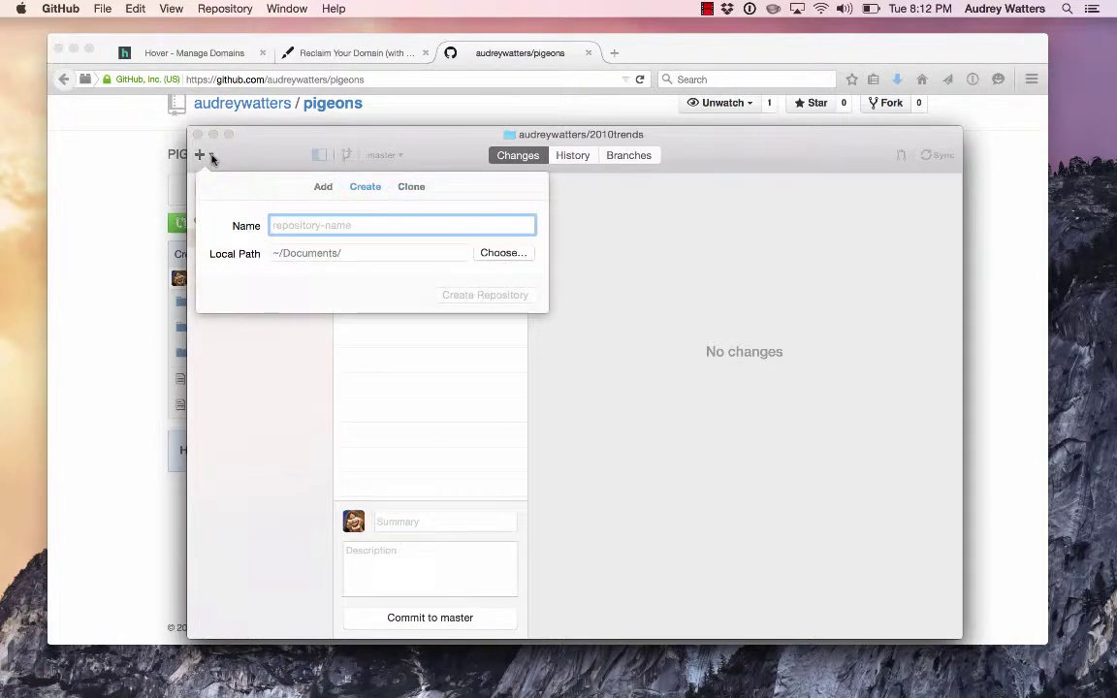
pyautogui.click(411, 187)
pyautogui.scroll(-15, 322, 367)
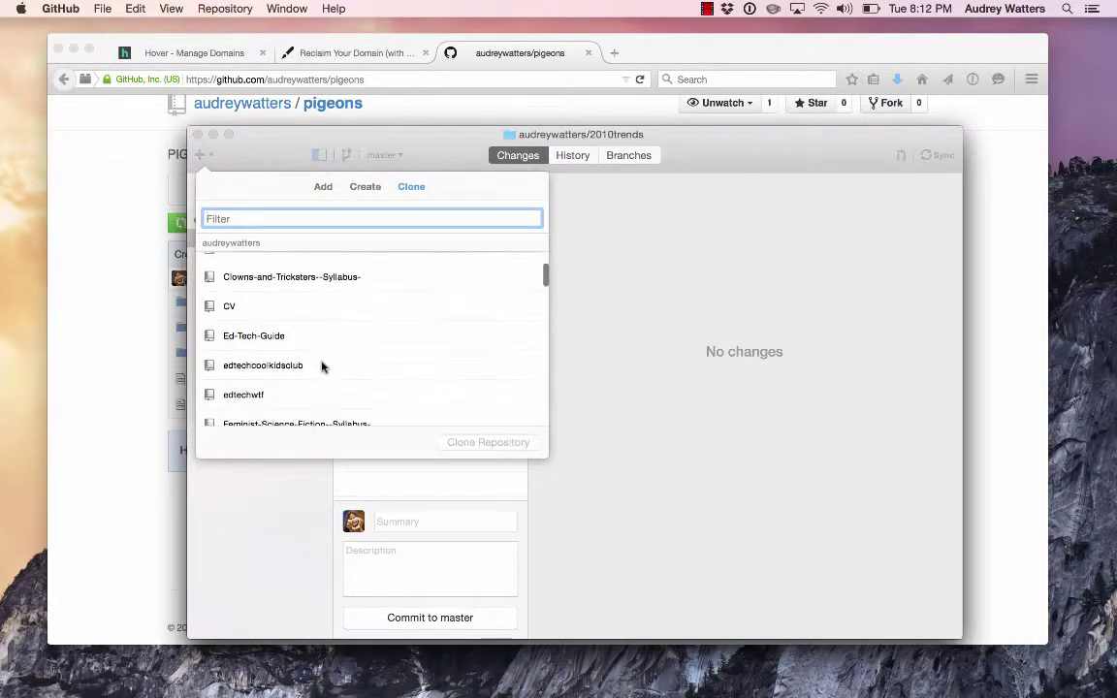
pyautogui.scroll(-15, 323, 367)
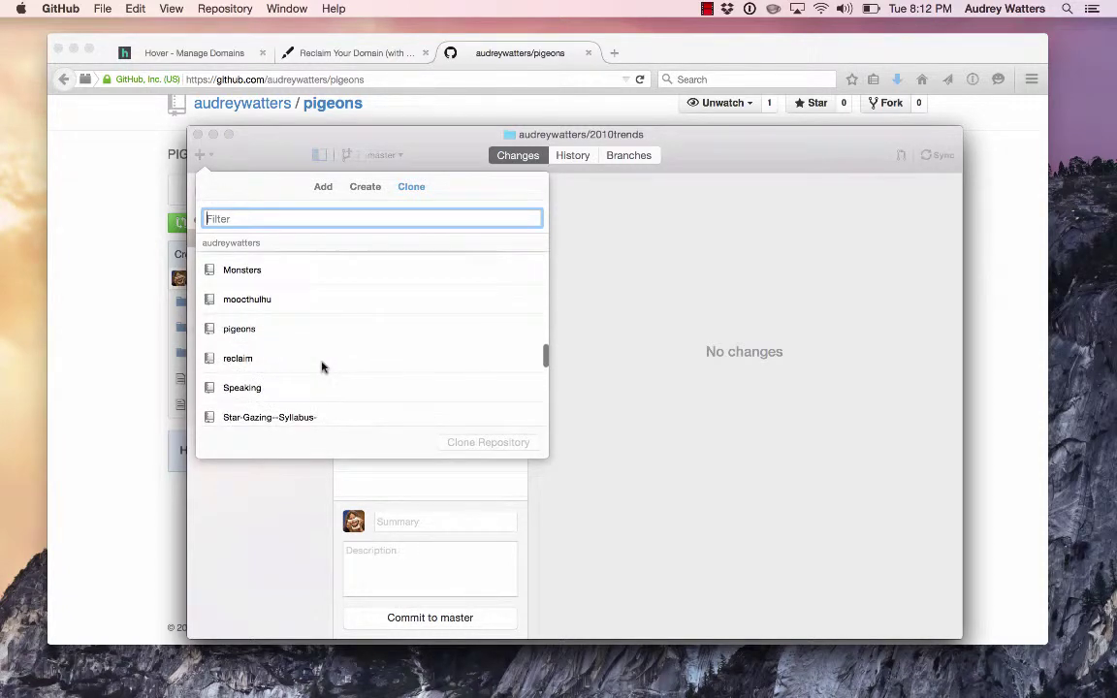
pyautogui.click(240, 330)
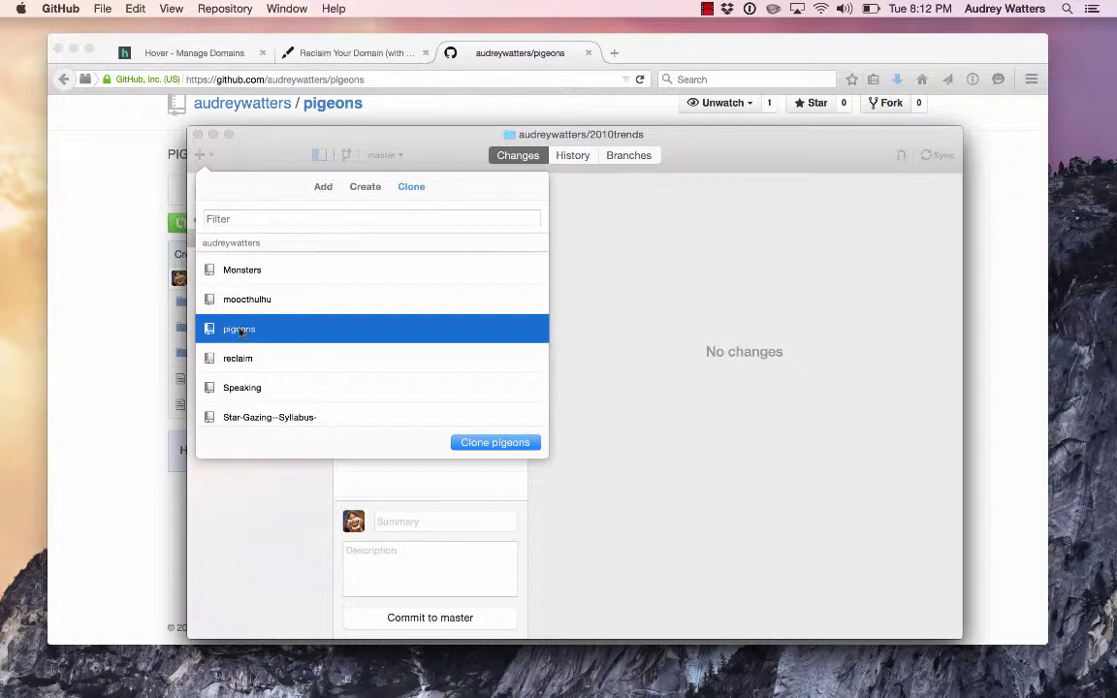
pyautogui.click(495, 443)
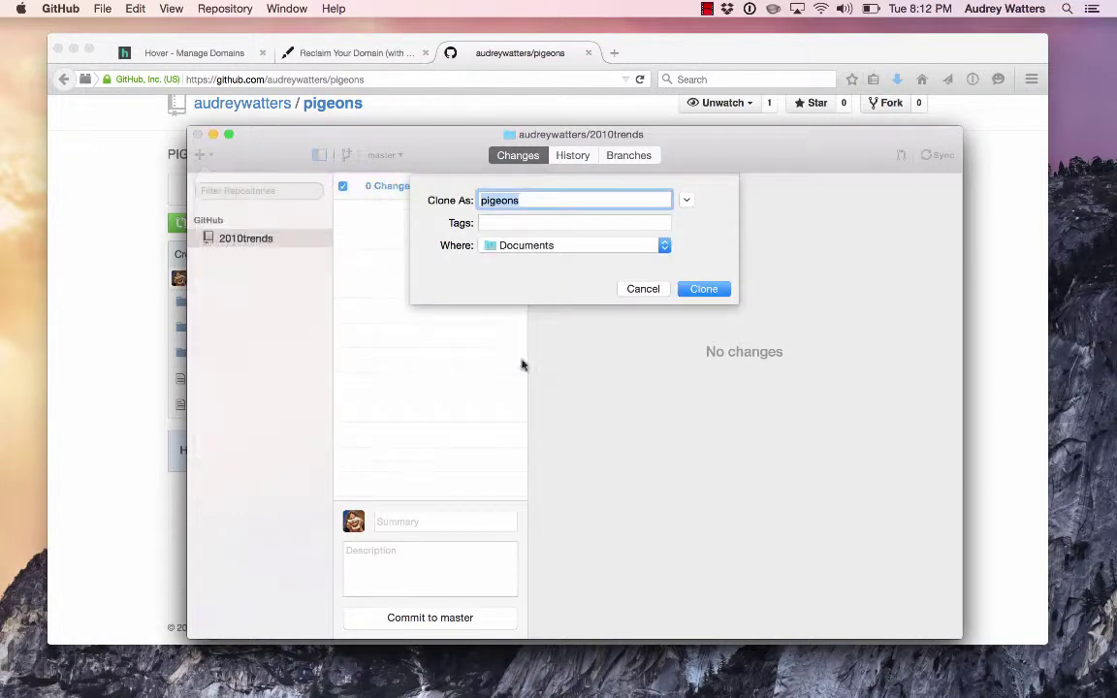
pyautogui.click(704, 290)
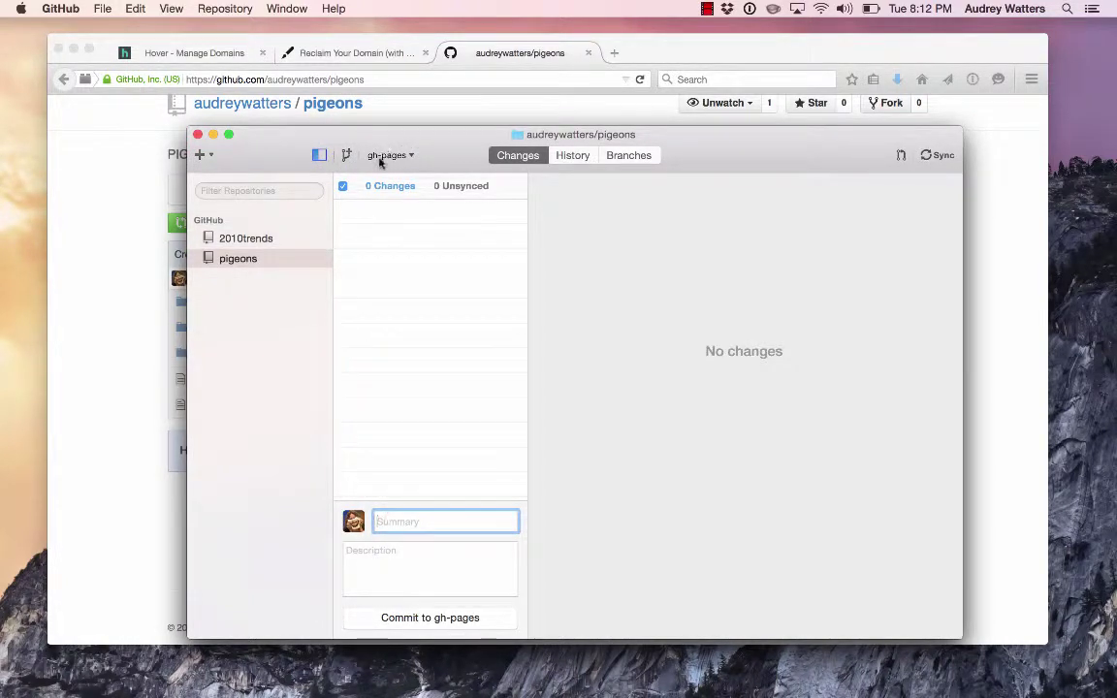
# Open the cloned pigeons folder from Documents in Finder and compare its files with the repository's code page in Firefox.
pyautogui.moveTo(4, 165)
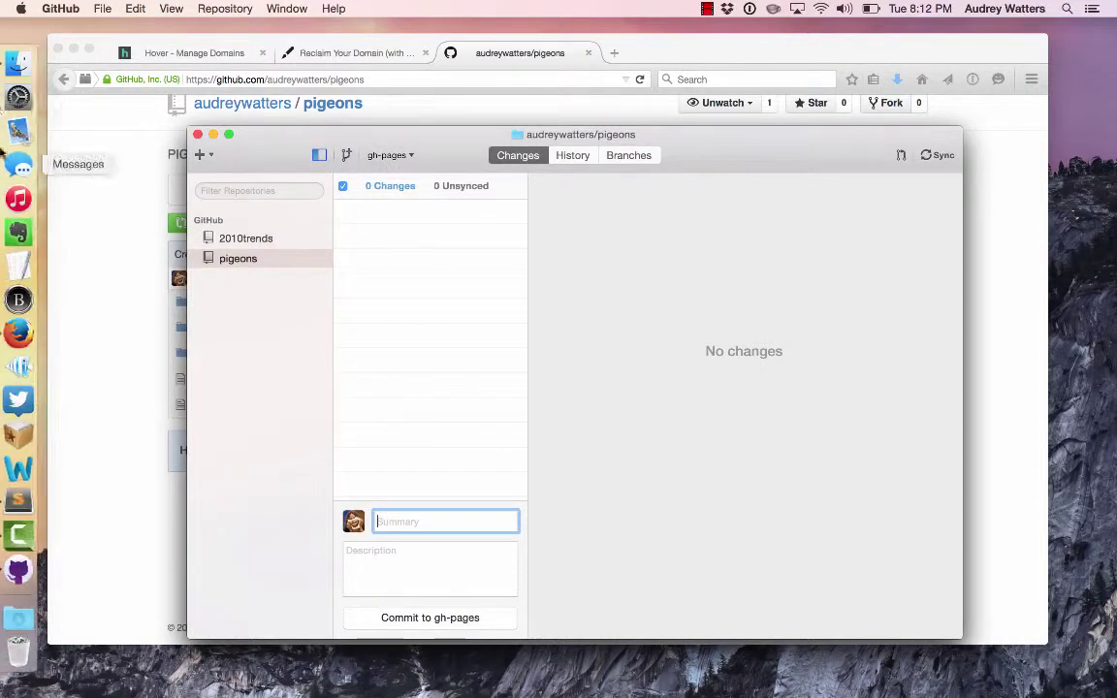
pyautogui.click(21, 64)
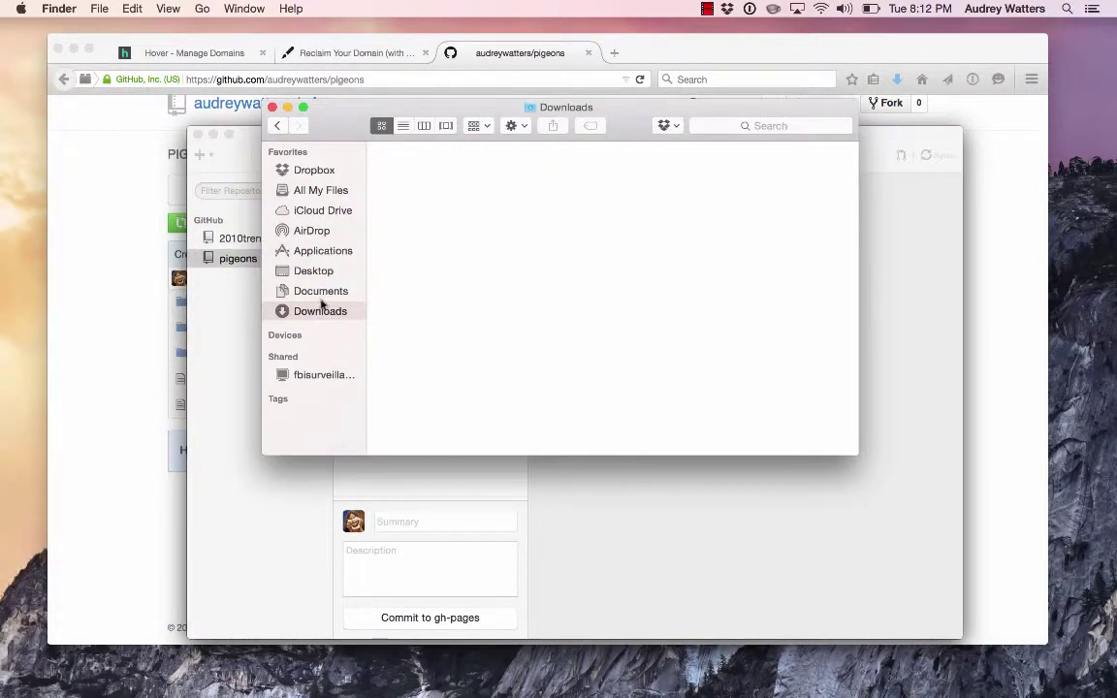
pyautogui.click(320, 291)
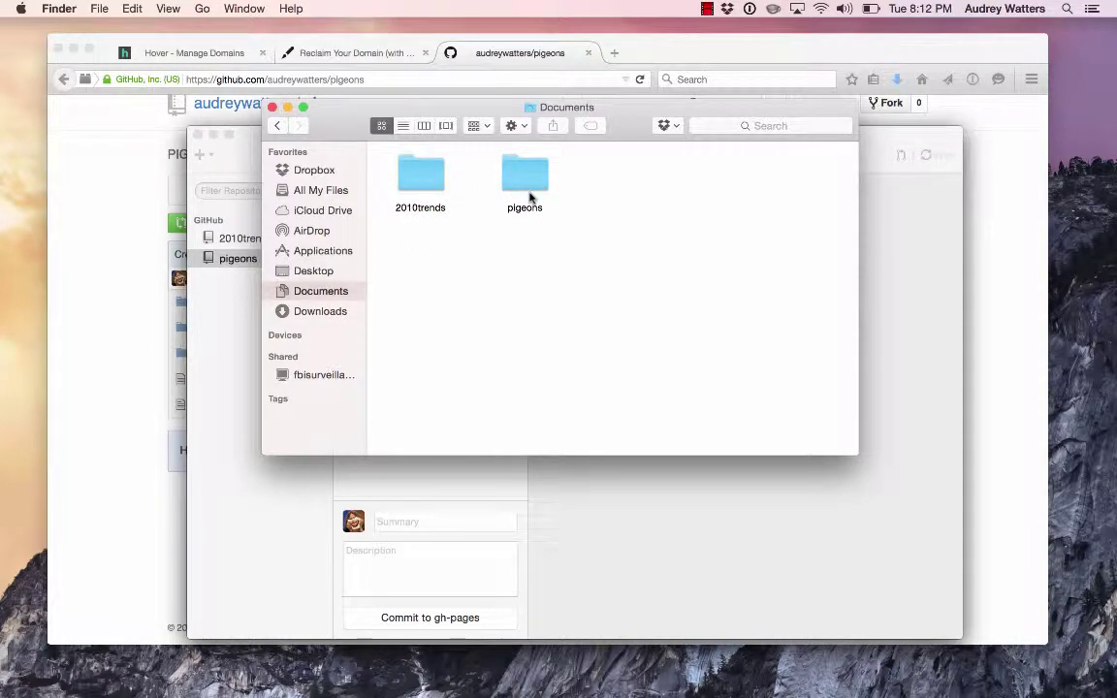
pyautogui.doubleClick(523, 179)
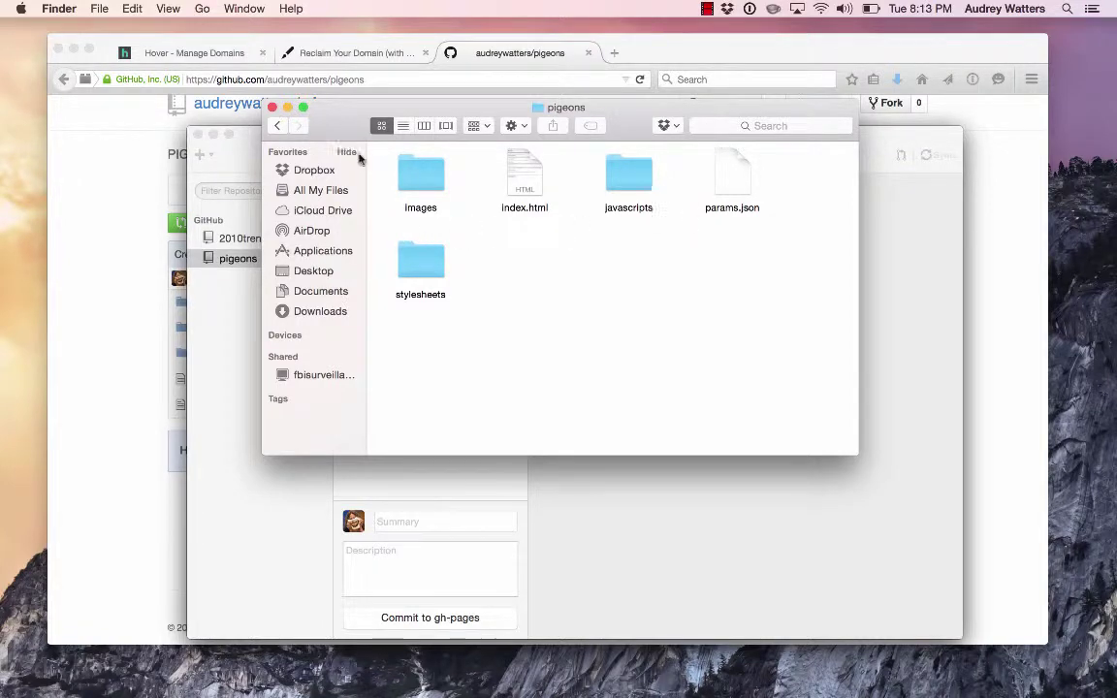
pyautogui.click(69, 279)
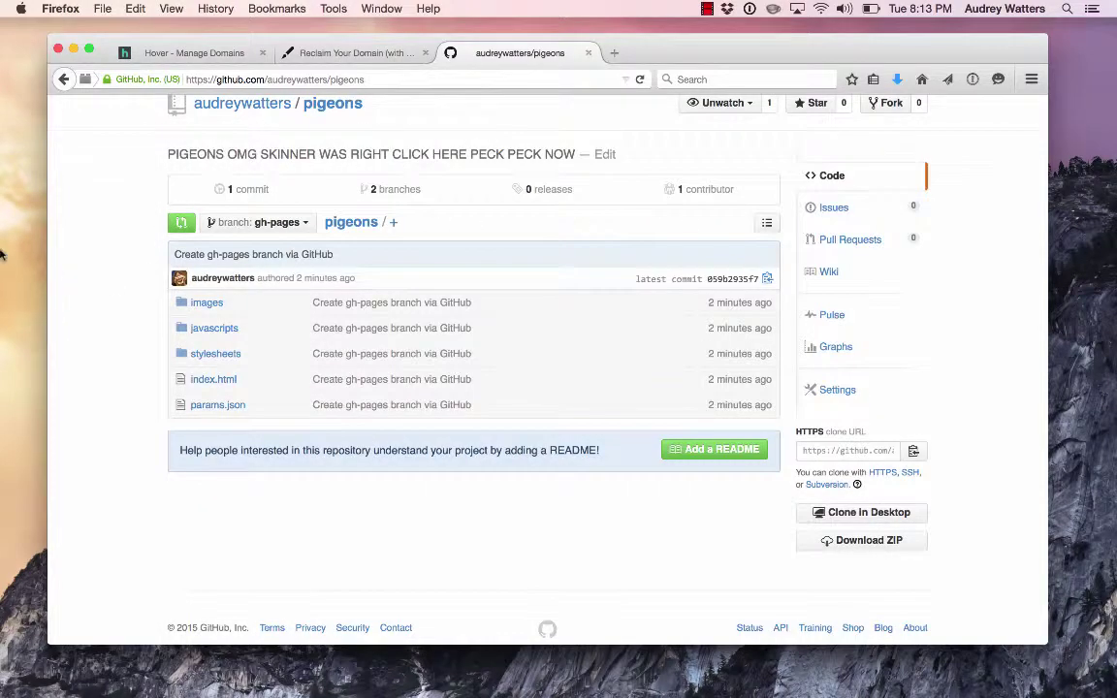
pyautogui.moveTo(2, 247)
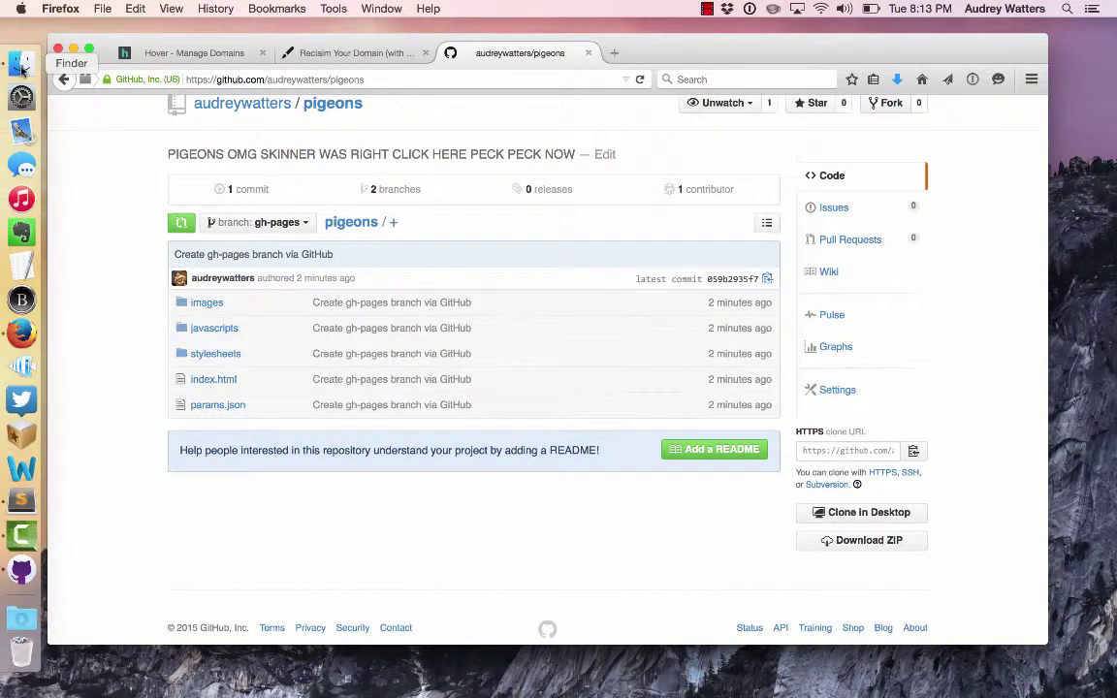
pyautogui.click(21, 66)
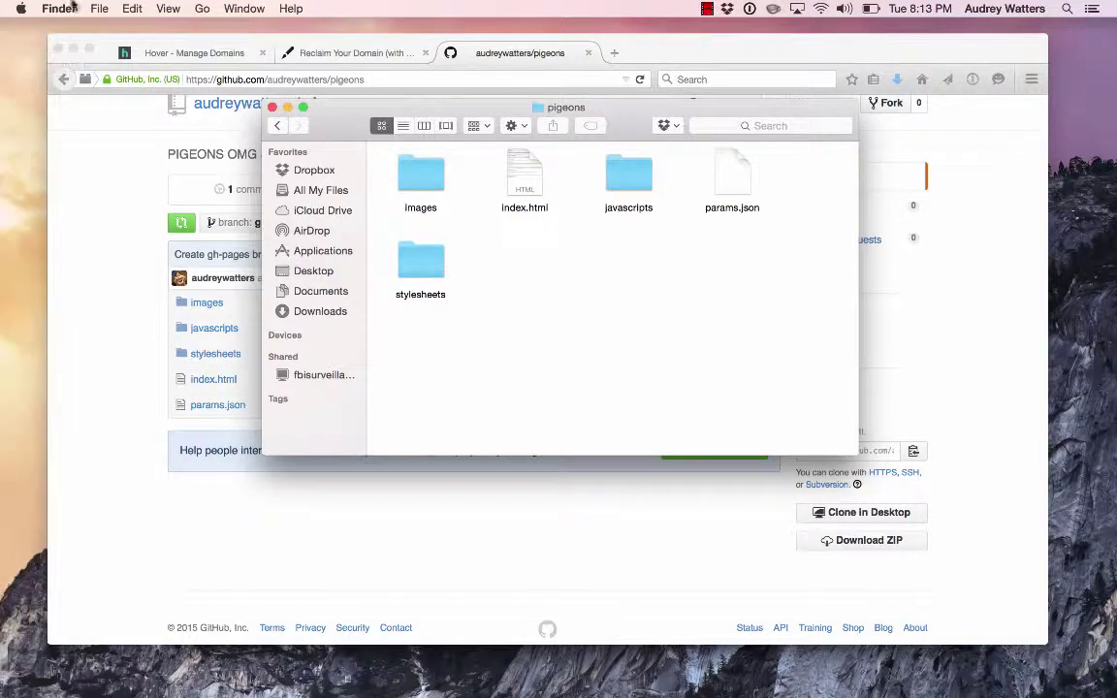
pyautogui.click(75, 232)
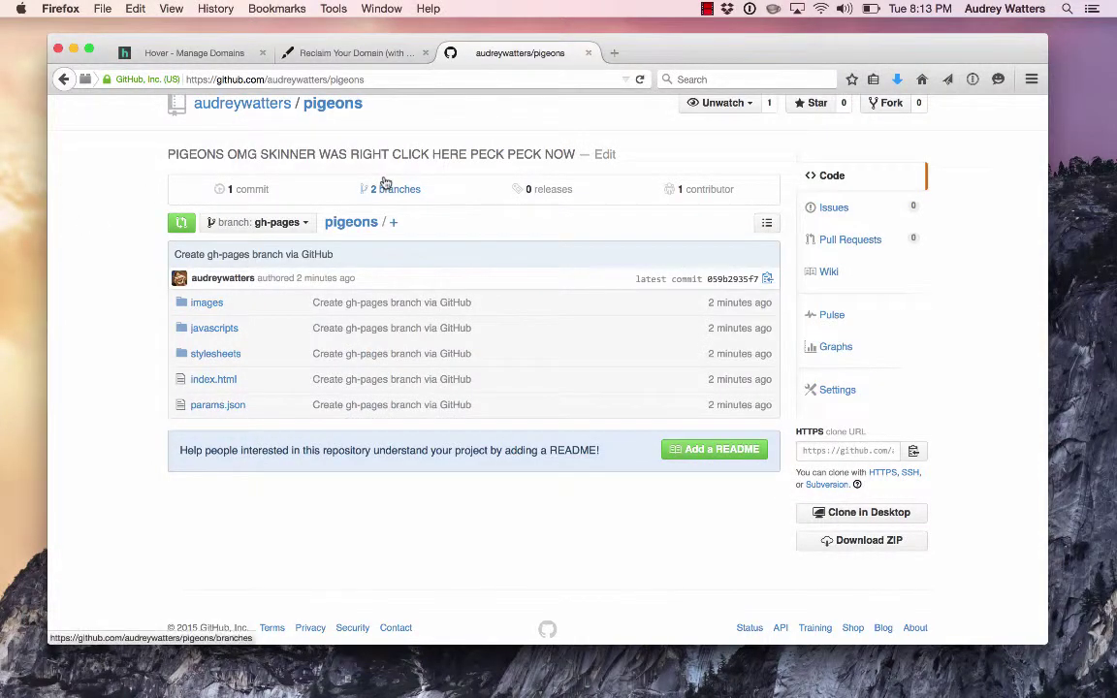
# Open the published pigeons project site on github.io in a new browser tab and look over its content.
pyautogui.scroll(2, 349, 164)
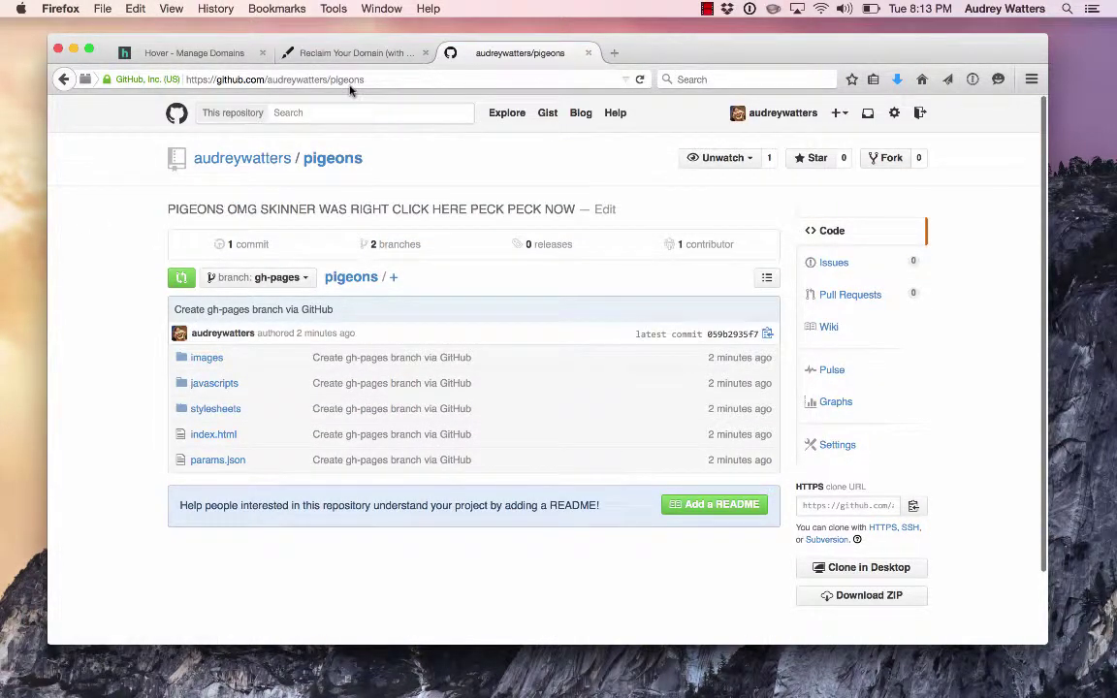
pyautogui.press('super+t')
pyautogui.write('aud')
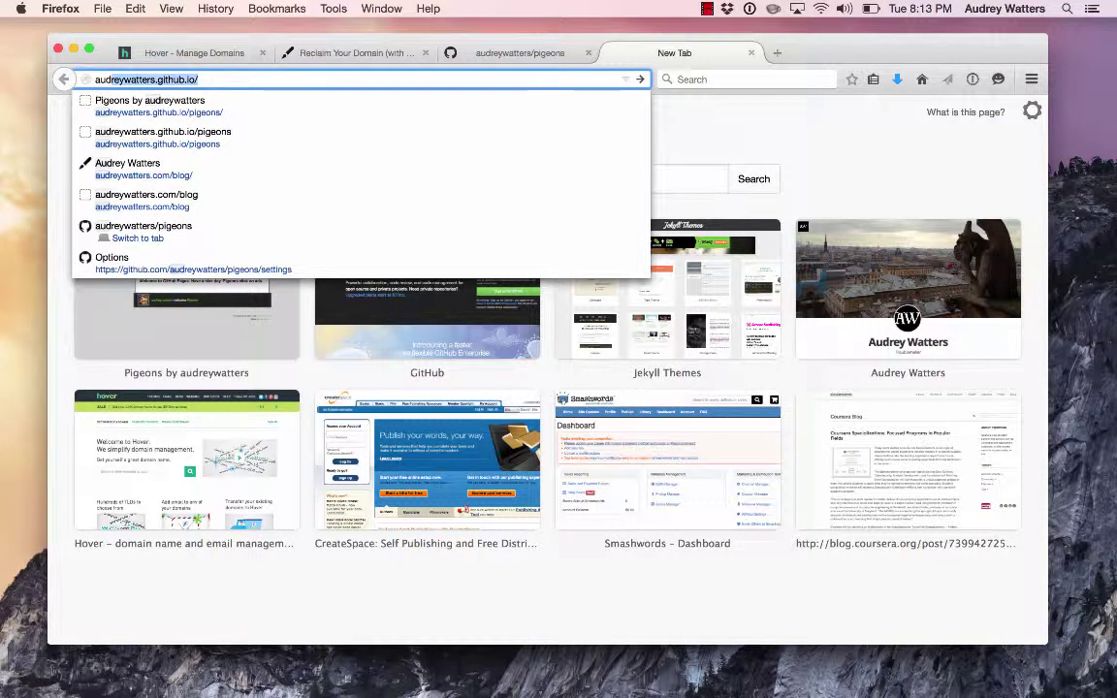
pyautogui.press('Return')
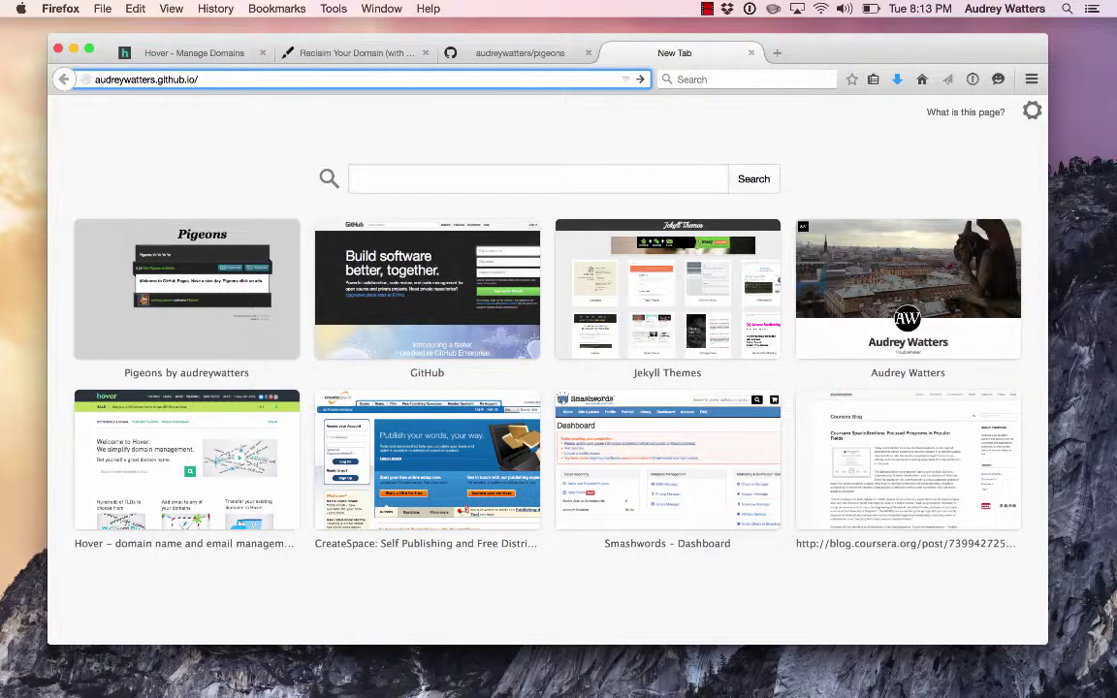
pyautogui.write('pigeons/')
pyautogui.press('Return')
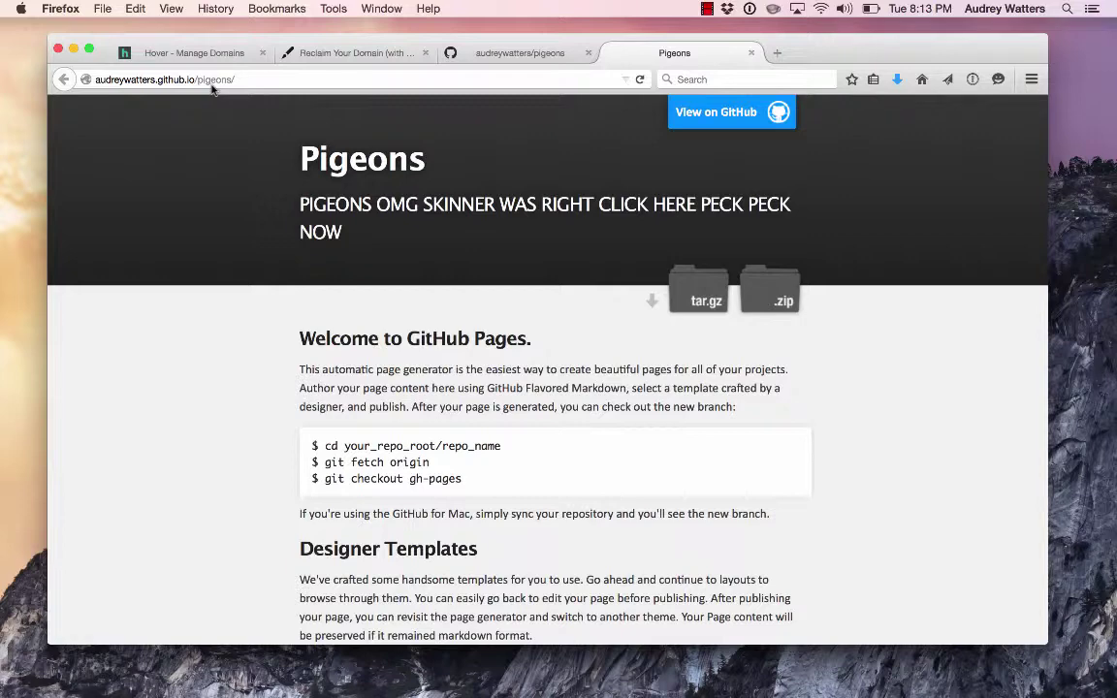
pyautogui.scroll(-1, 249, 378)
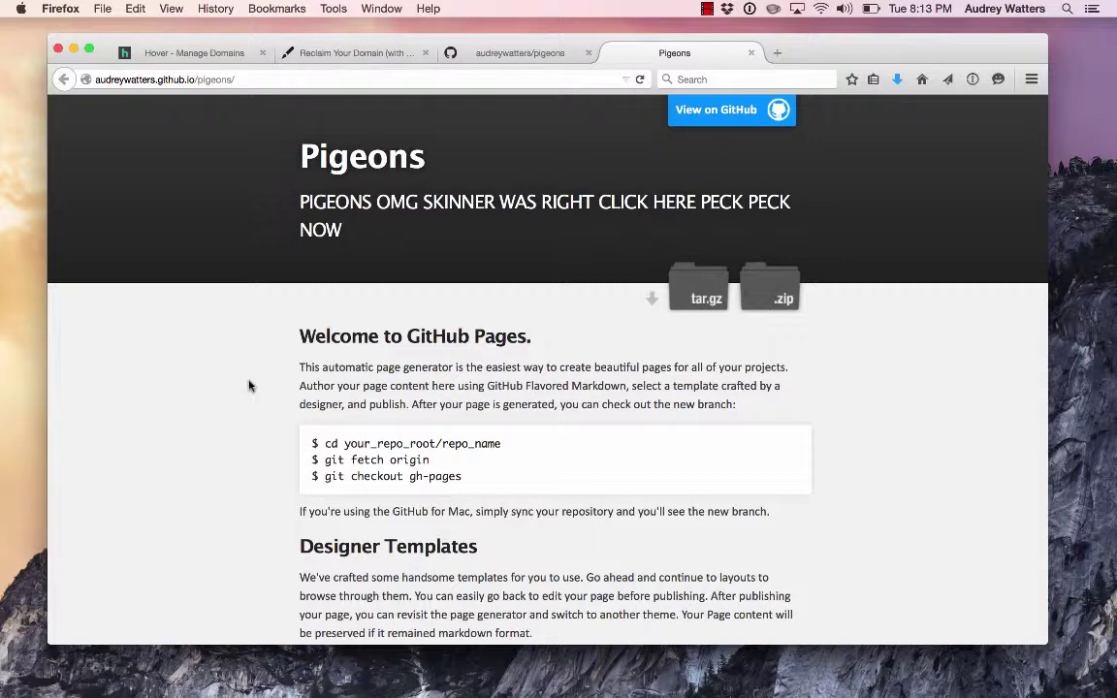
pyautogui.scroll(-3, 248, 386)
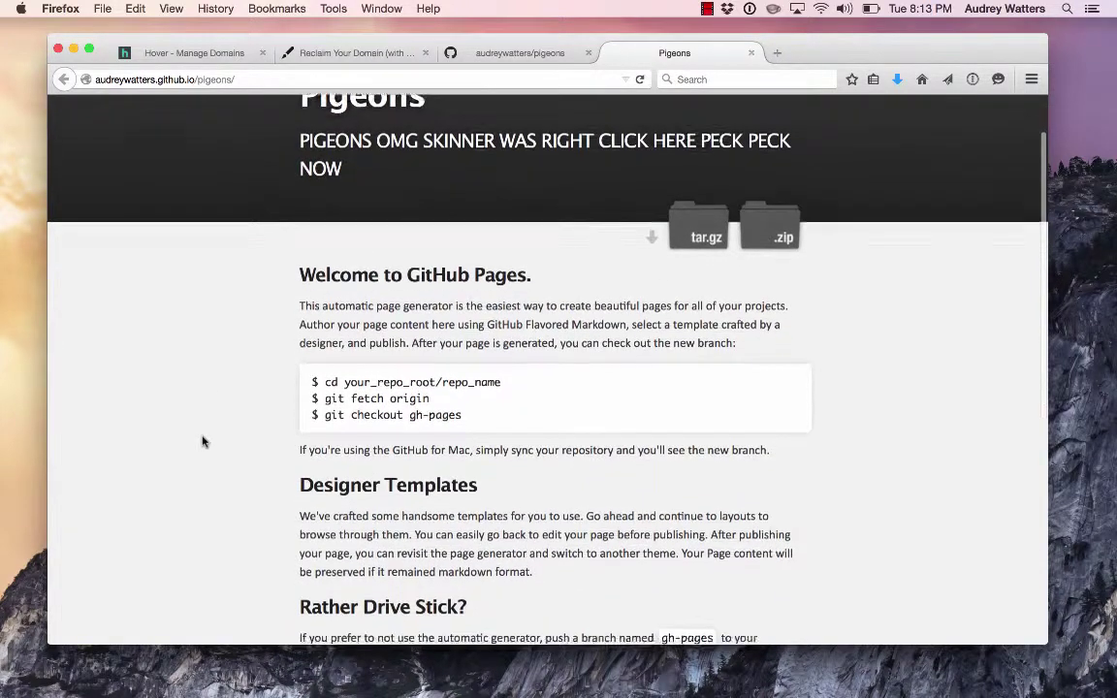
pyautogui.scroll(5, 204, 441)
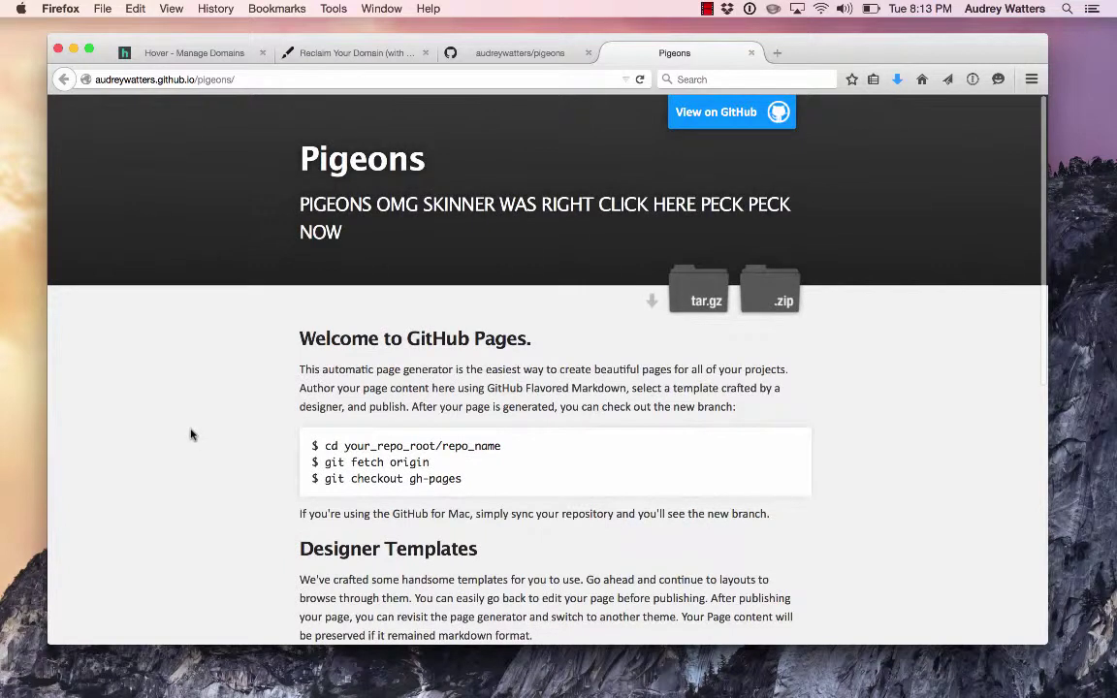
# Move all files and folders inside the local pigeons folder to the Trash in Finder, and return to Firefox.
pyautogui.moveTo(12, 400)
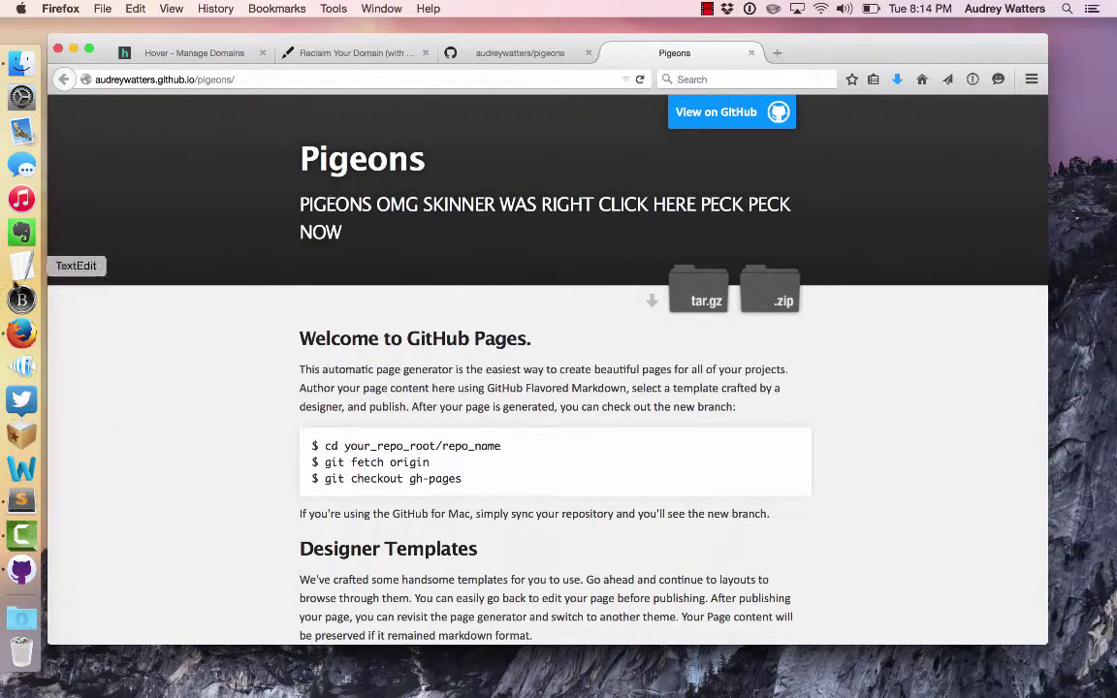
pyautogui.click(23, 62)
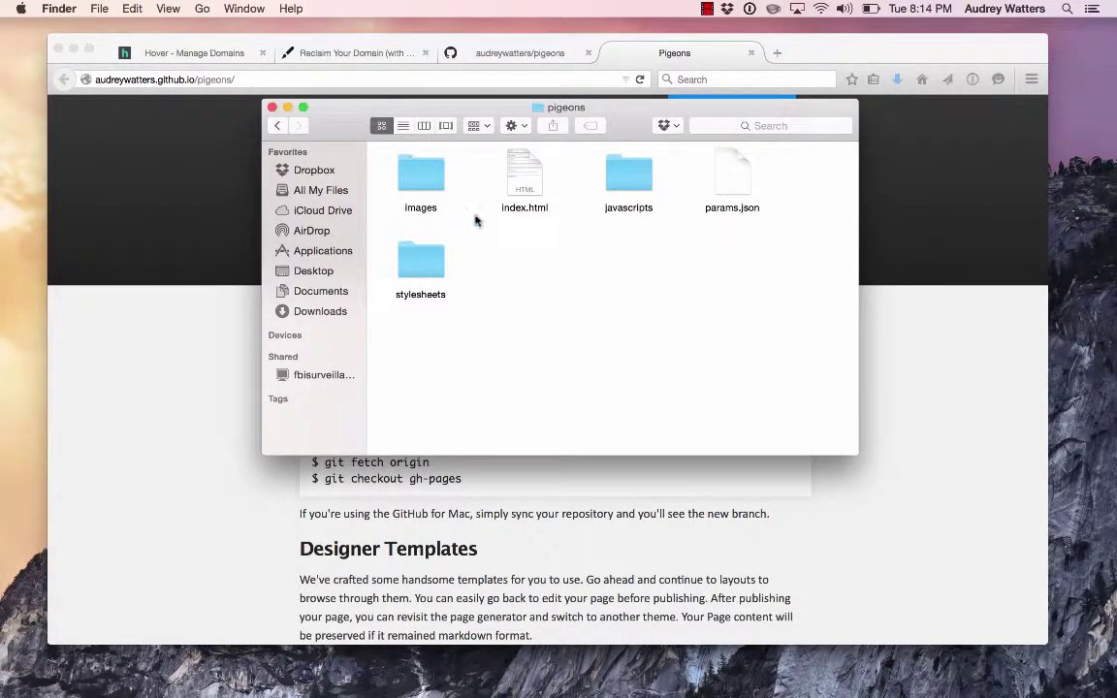
pyautogui.click(431, 174)
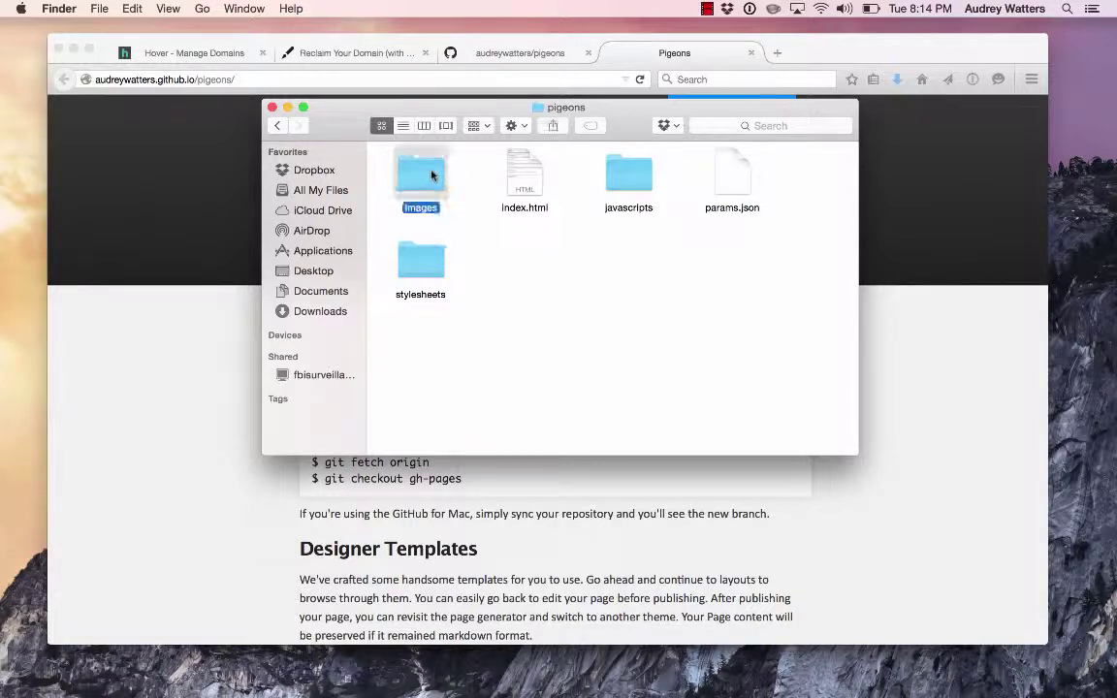
pyautogui.press('cmd+a')
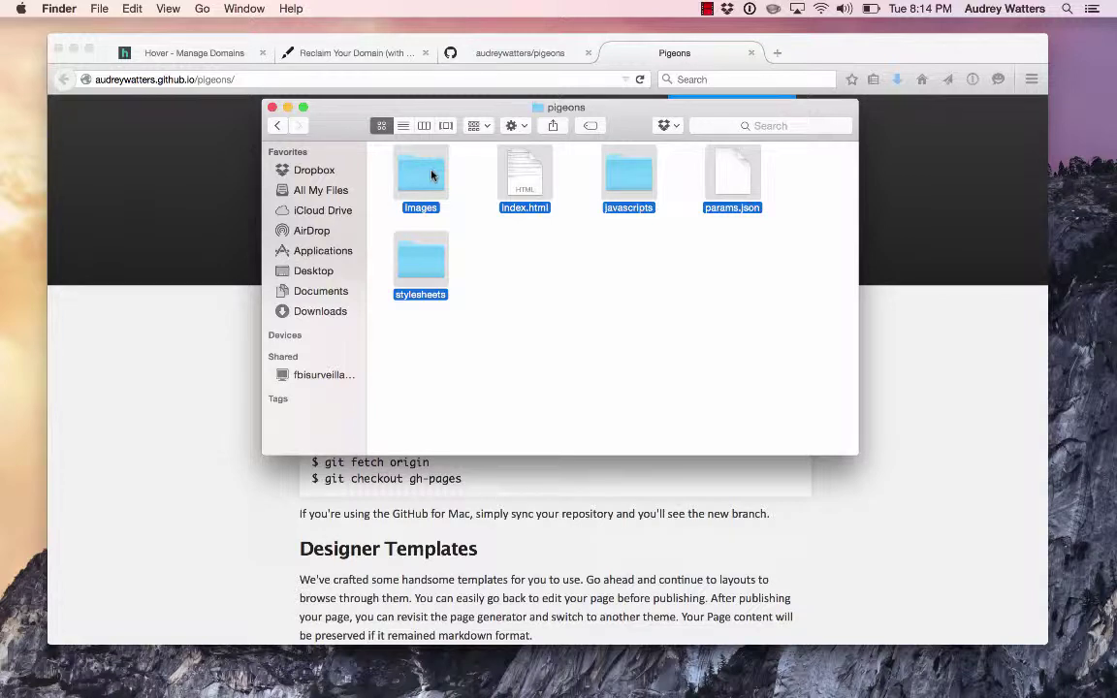
pyautogui.rightClick(431, 175)
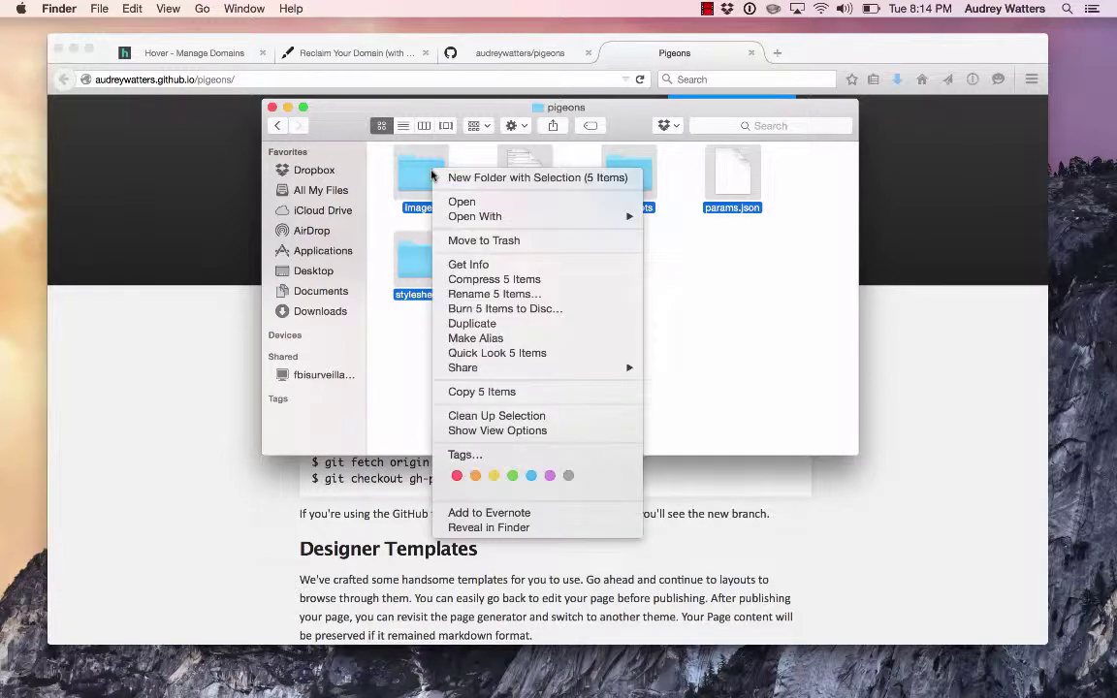
pyautogui.click(486, 239)
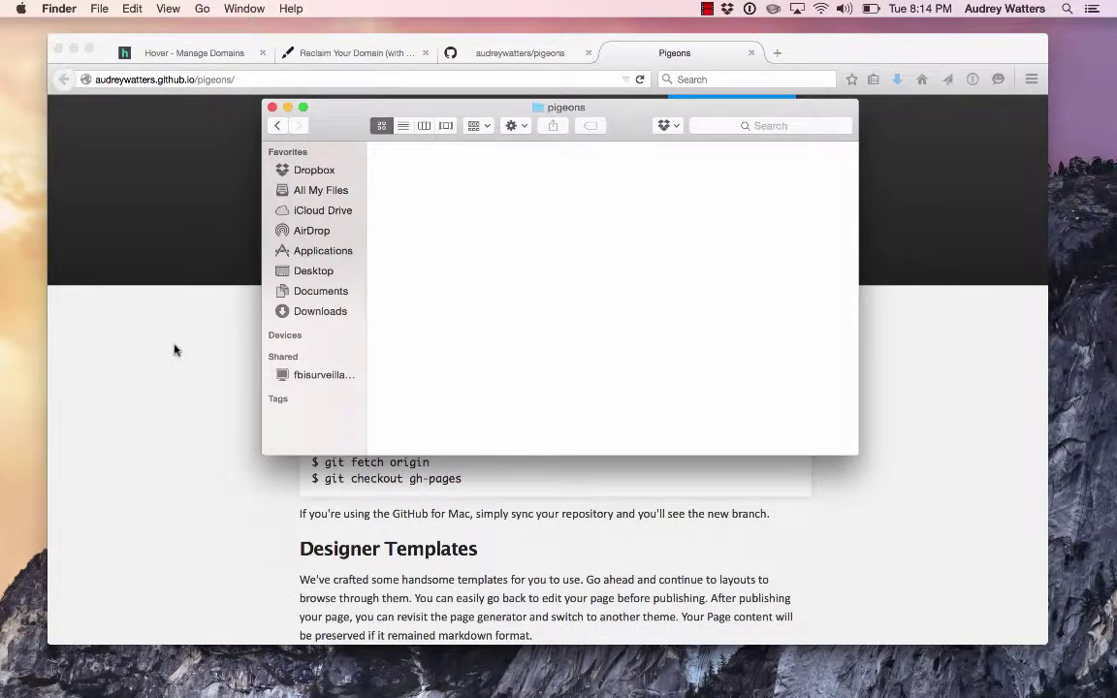
pyautogui.click(95, 488)
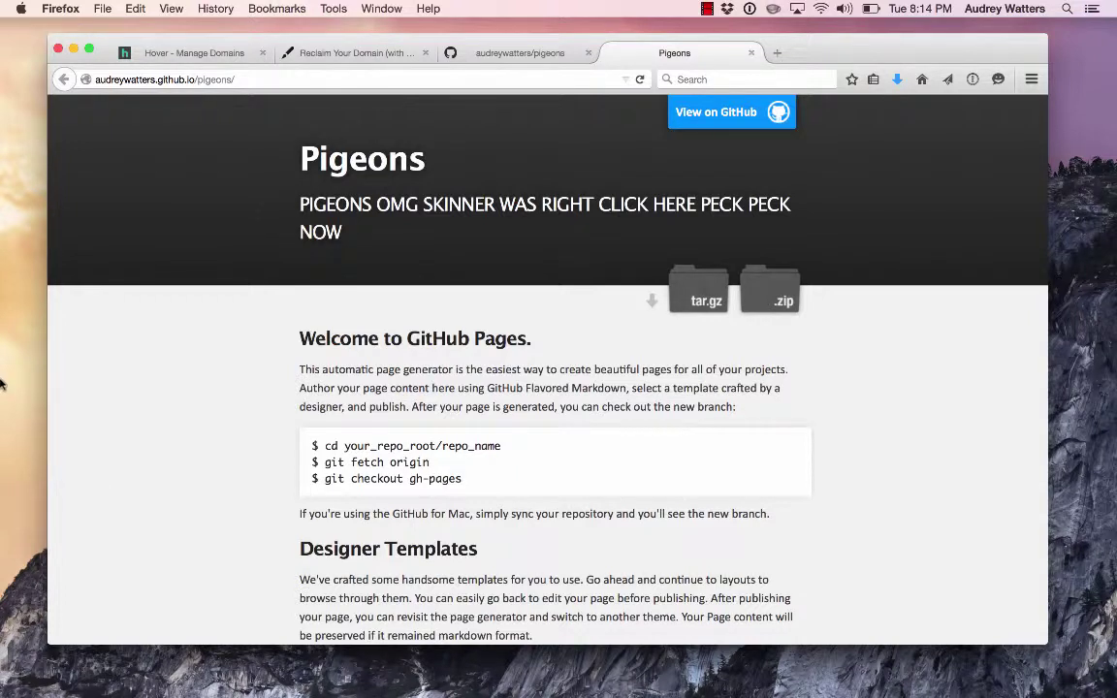
# Open the Jekyll theme gallery at jekyllthemes.org in a new browser tab.
pyautogui.moveTo(4, 349)
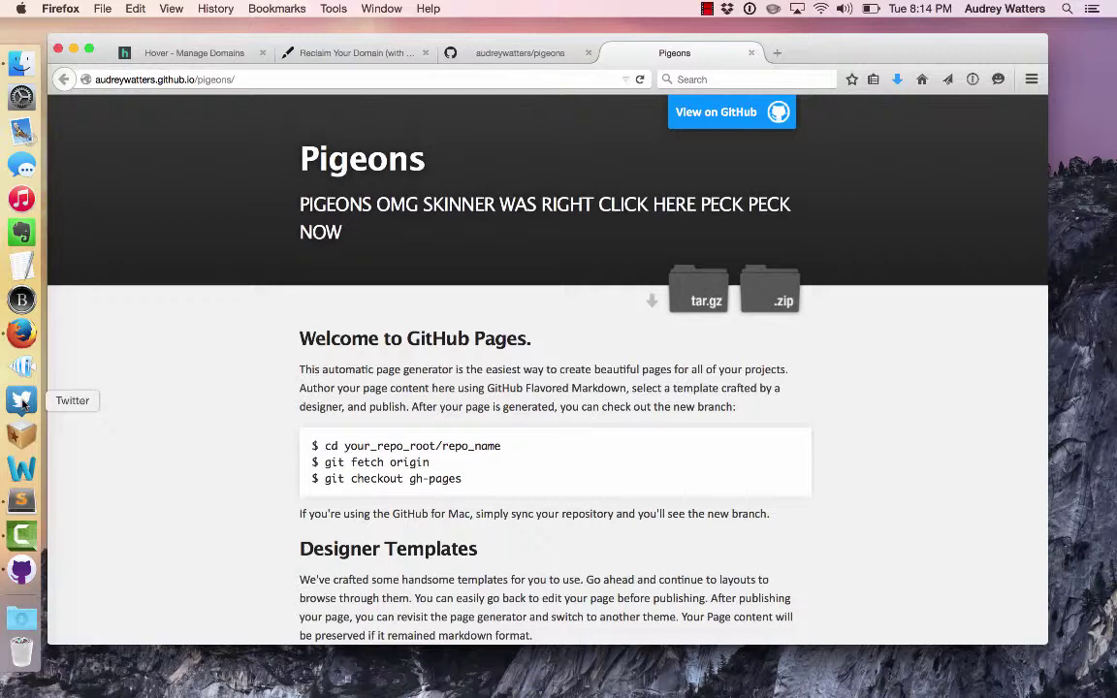
pyautogui.press('super+t')
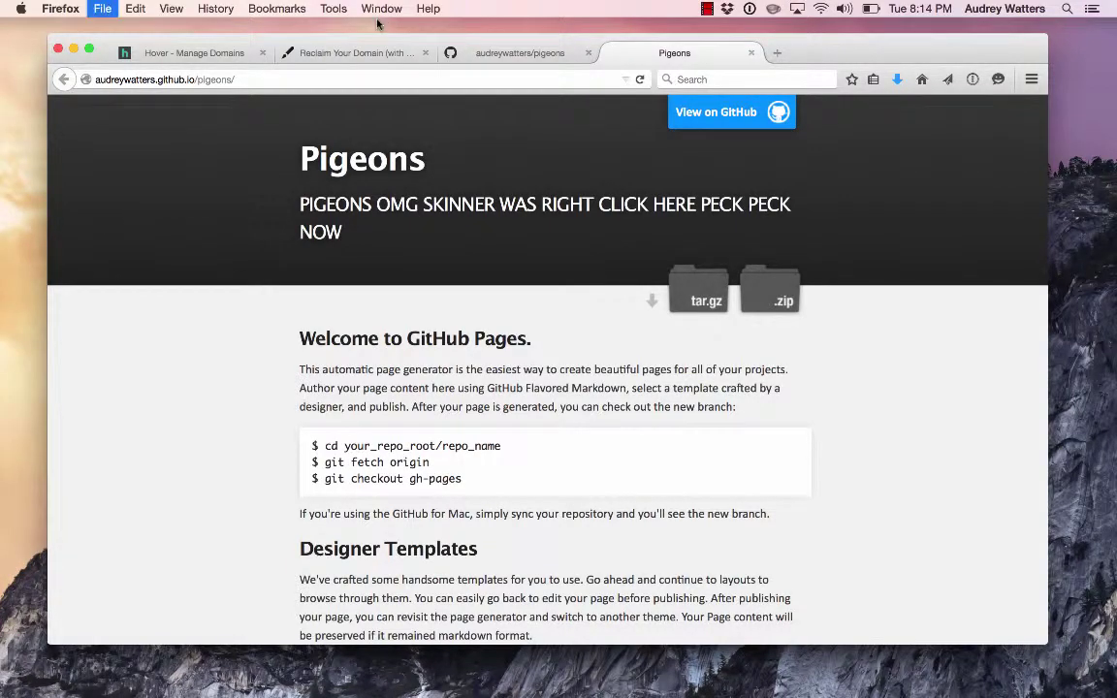
pyautogui.write('jke')
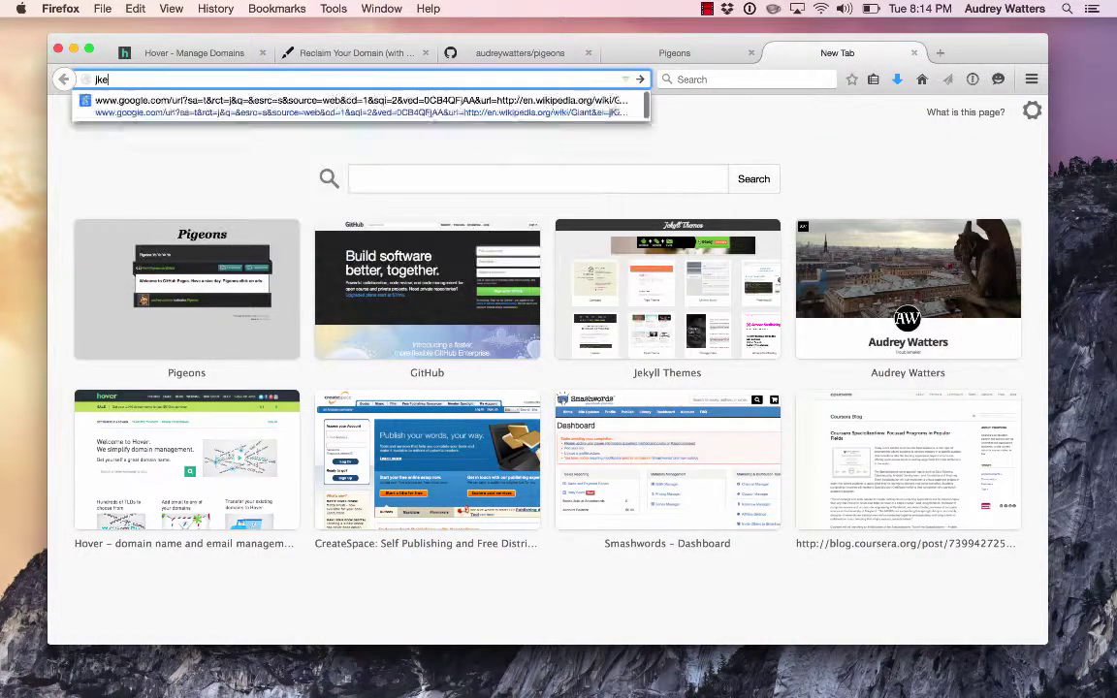
pyautogui.press('BackSpace')
pyautogui.press('BackSpace')
pyautogui.write('ekyllthemes.org/')
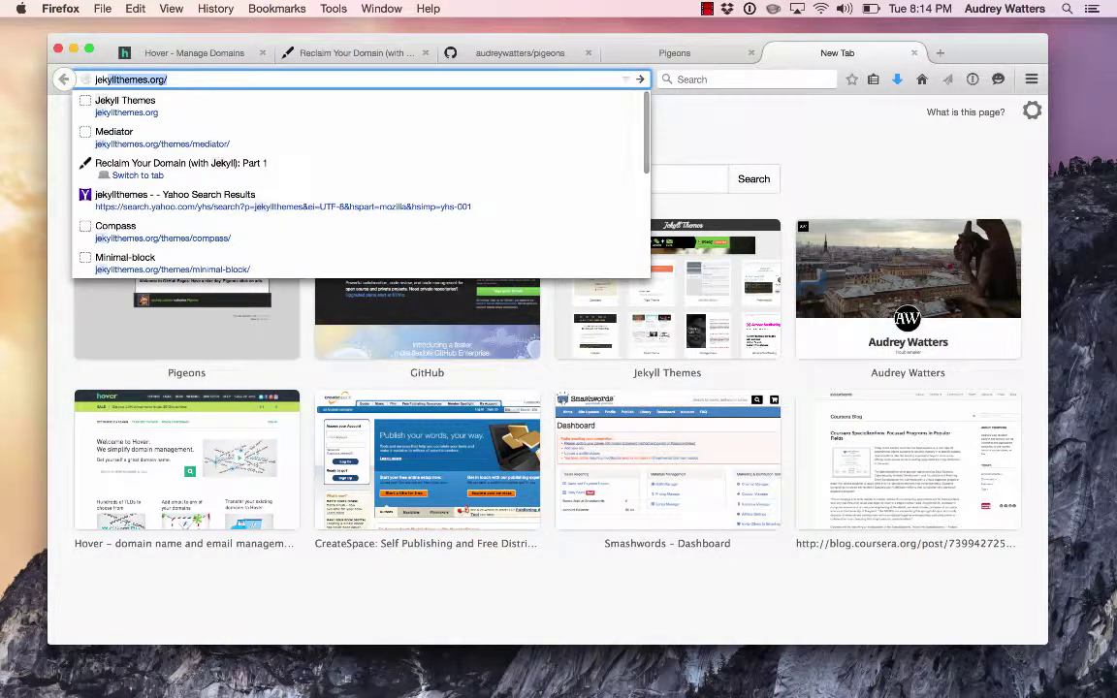
pyautogui.press('Return')
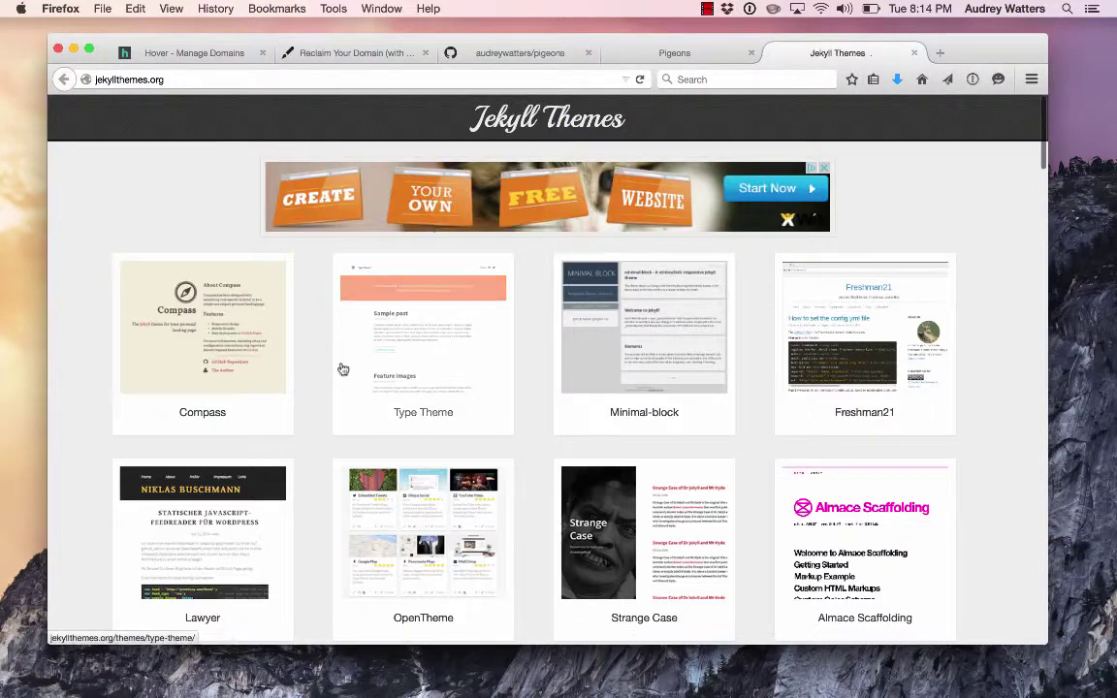
# Browse the theme gallery and open the page of the Mediator theme.
pyautogui.scroll(-3, 405, 480)
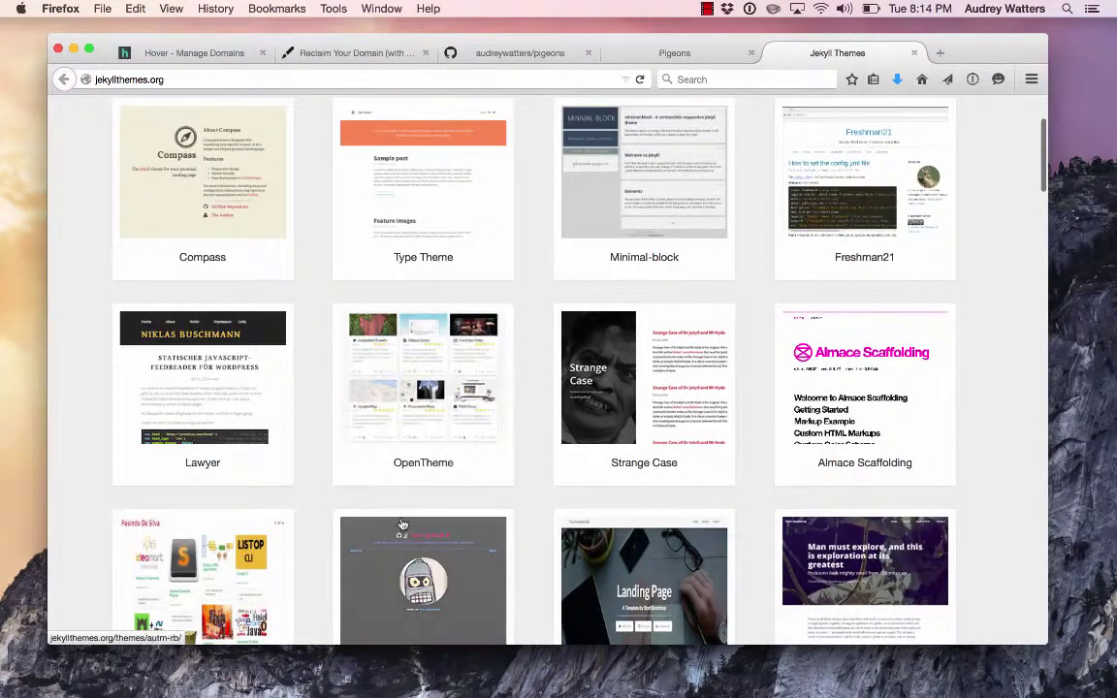
pyautogui.scroll(3, 403, 485)
pyautogui.scroll(-15, 402, 523)
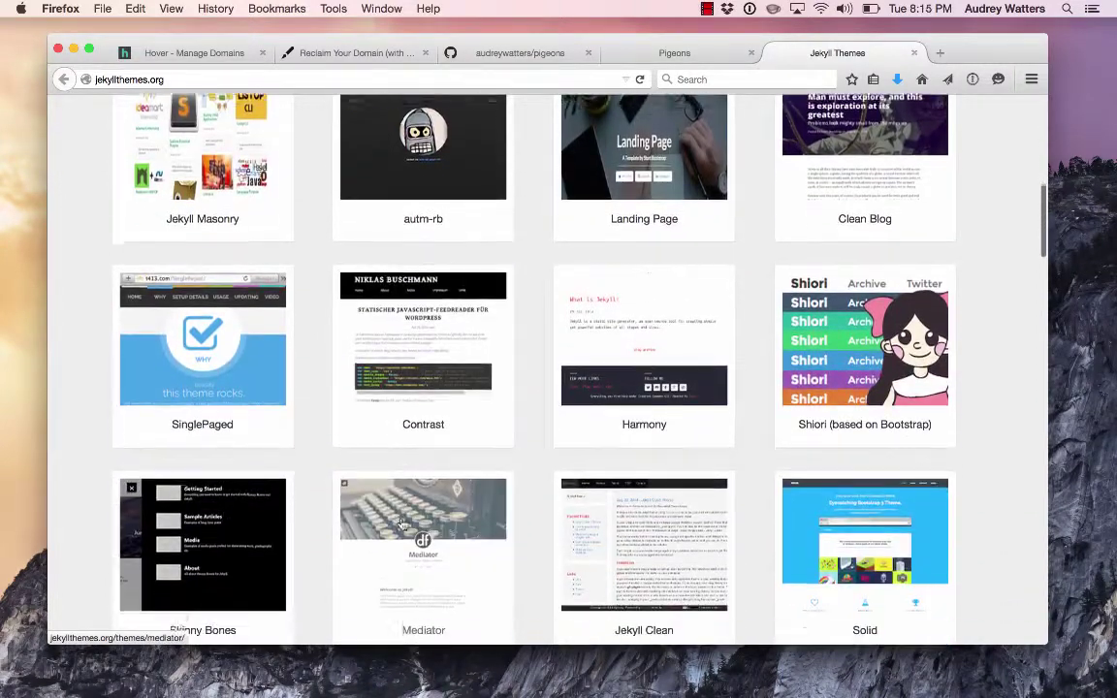
pyautogui.click(415, 520)
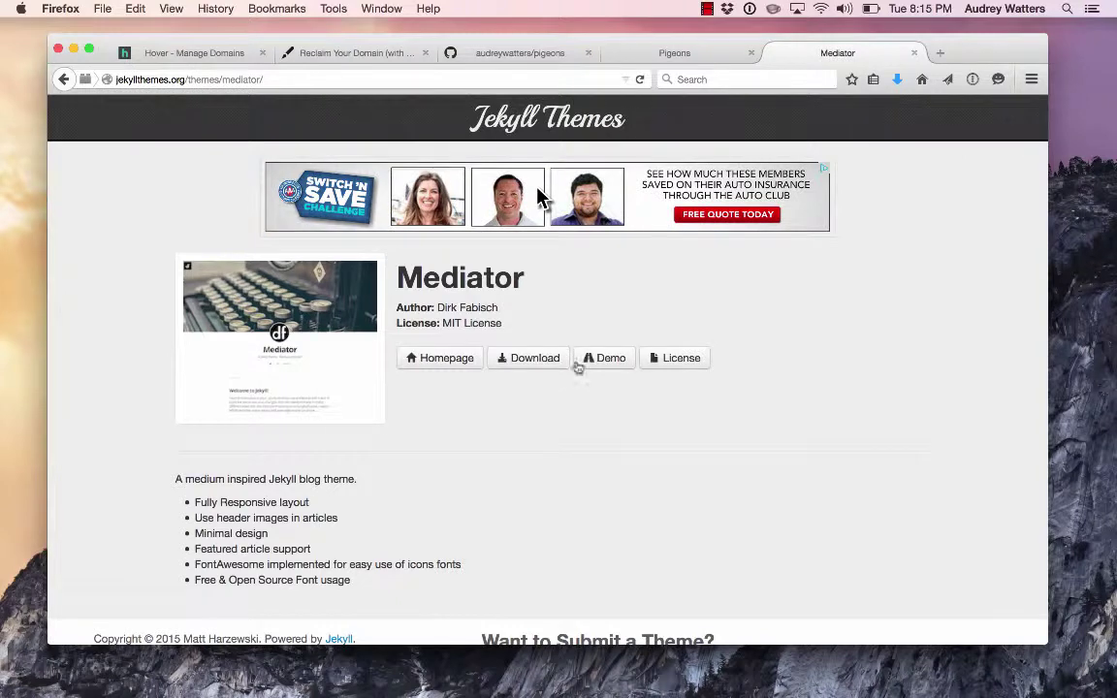
# View the Mediator theme's demo site from its header to its footer, and return to the theme page.
pyautogui.click(606, 359)
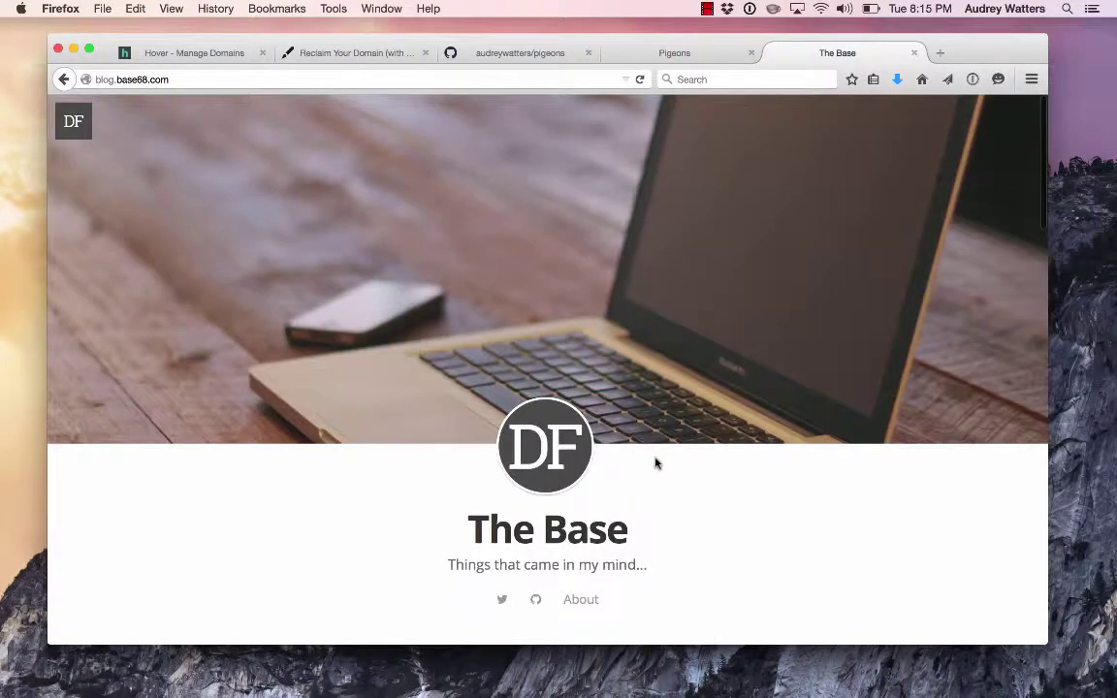
pyautogui.scroll(-5, 768, 501)
pyautogui.scroll(-10, 768, 501)
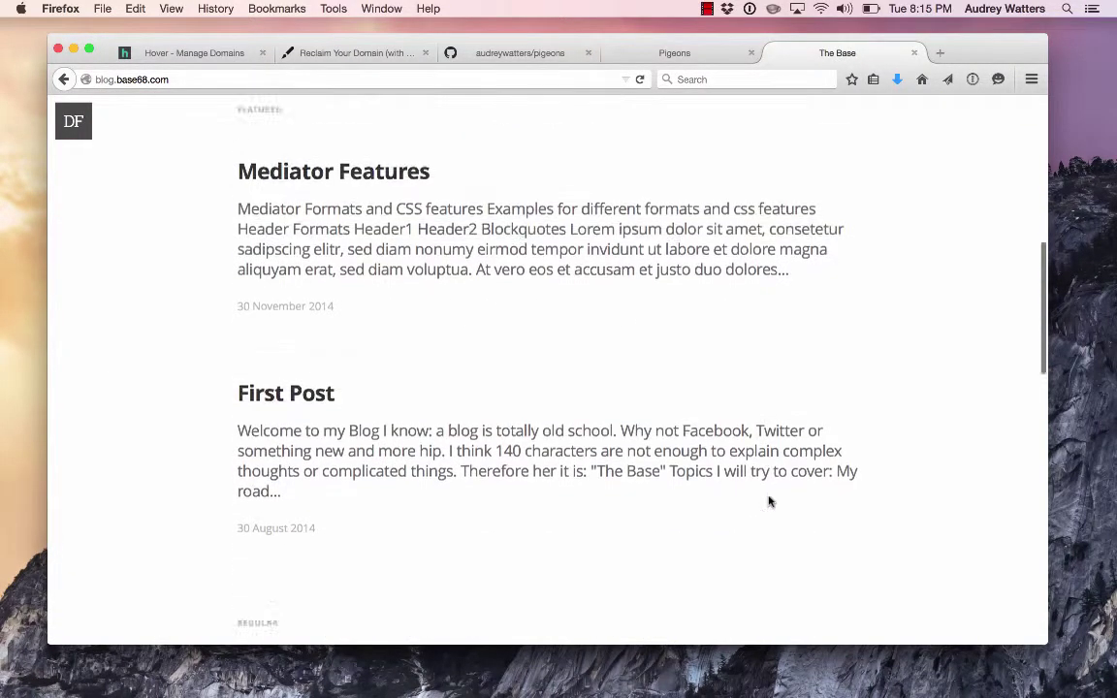
pyautogui.scroll(-3, 768, 501)
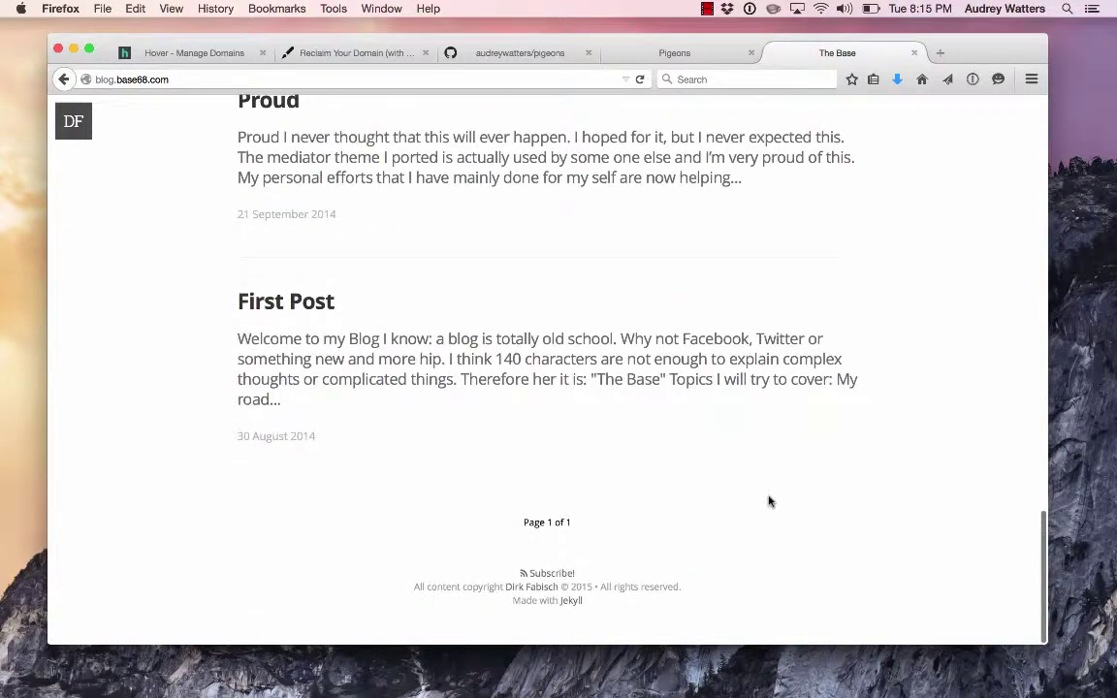
pyautogui.scroll(10, 767, 501)
pyautogui.scroll(10, 768, 501)
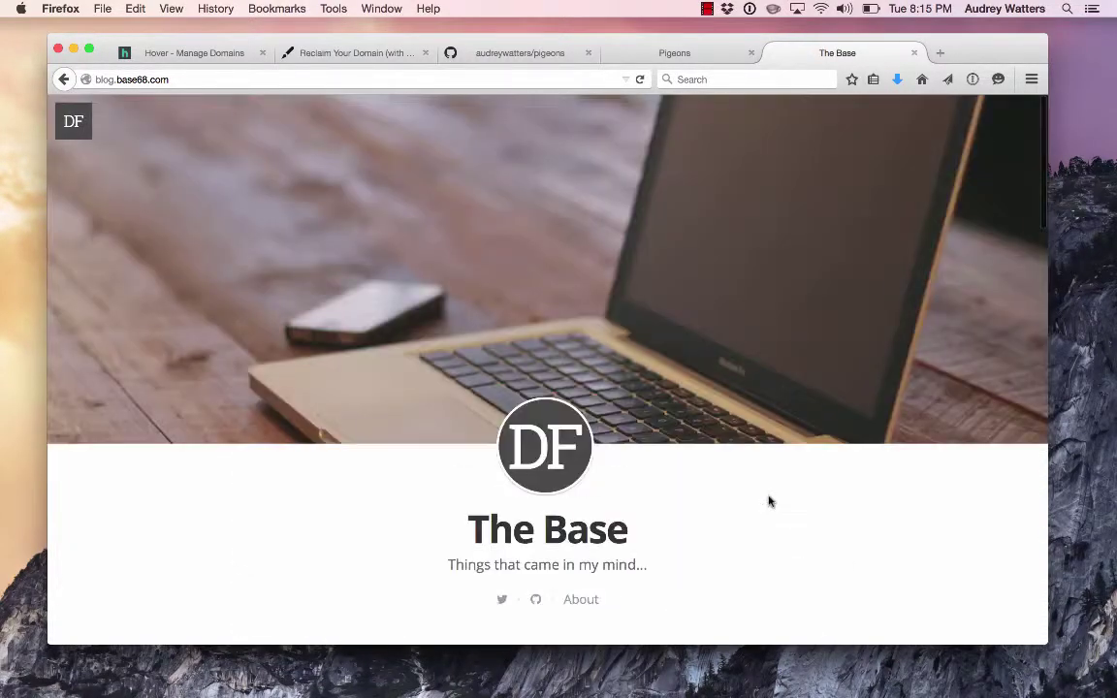
pyautogui.click(63, 80)
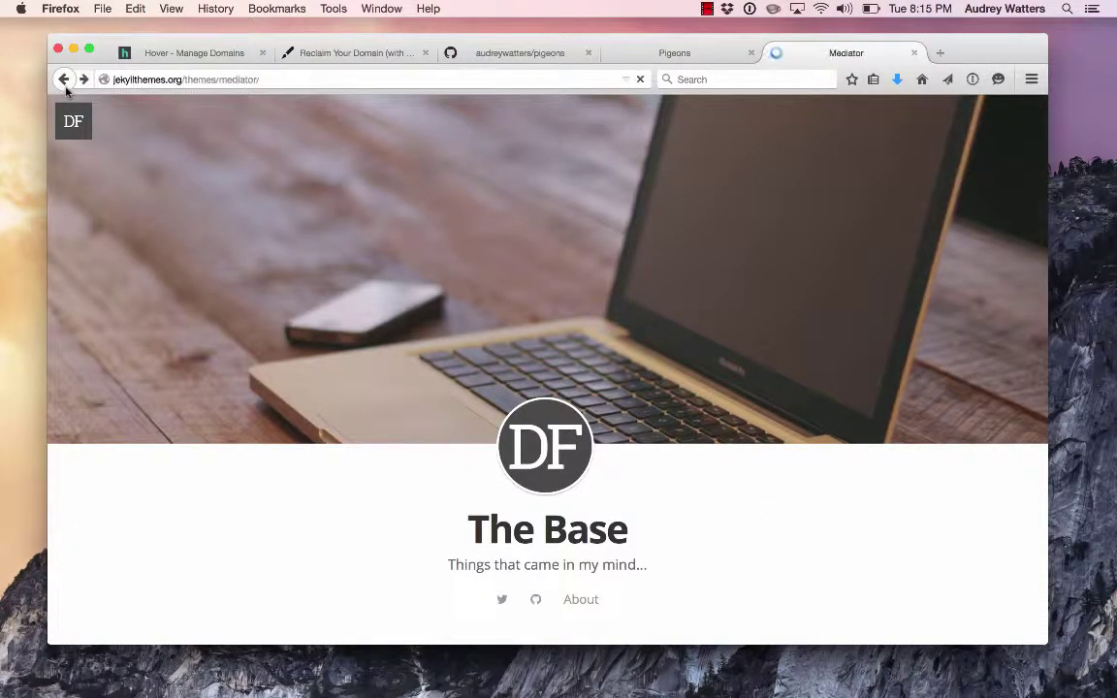
# View the Mediator theme's licence, go to its GitHub repository and save the repository as mediator-master.zip.
pyautogui.click(689, 359)
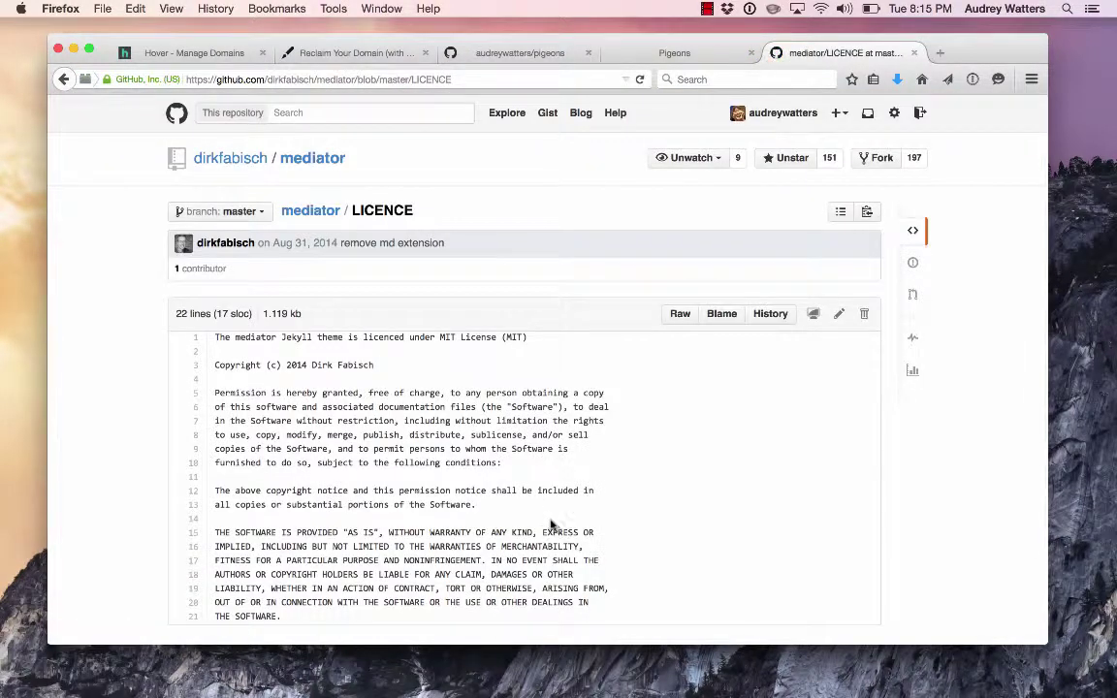
pyautogui.click(307, 214)
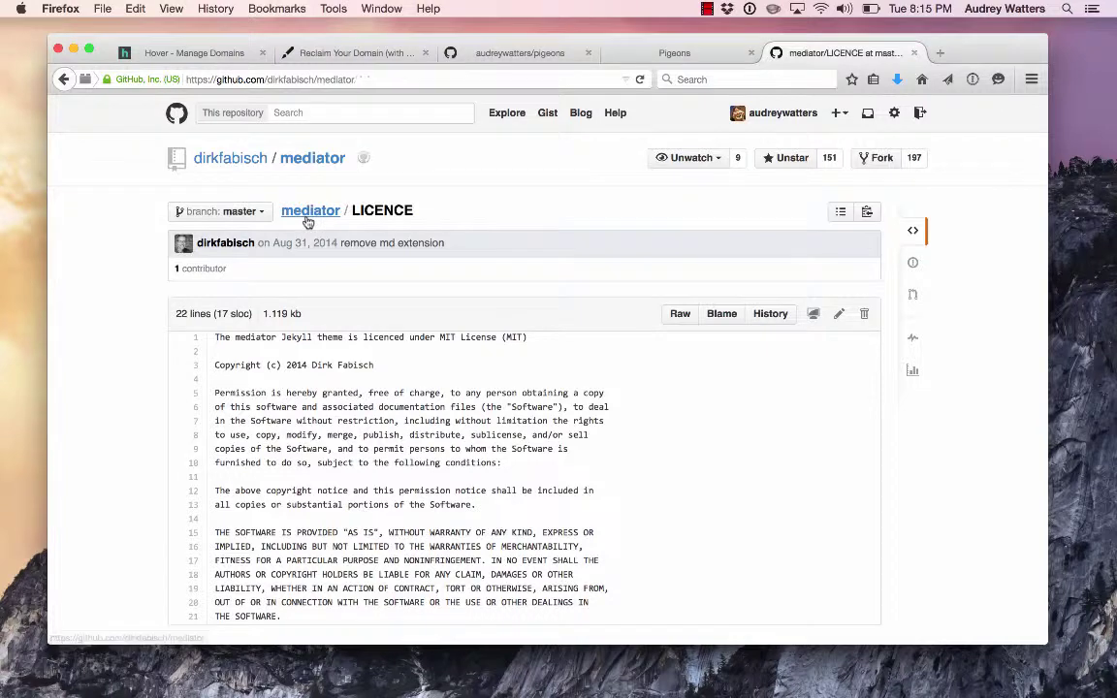
pyautogui.click(845, 520)
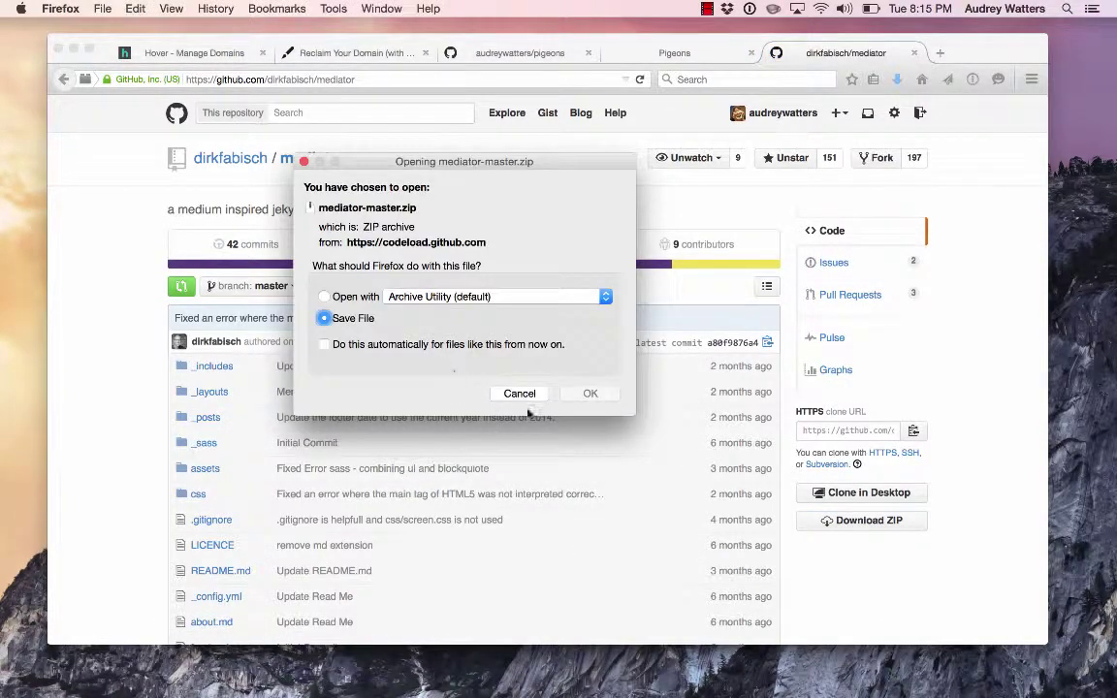
pyautogui.click(594, 394)
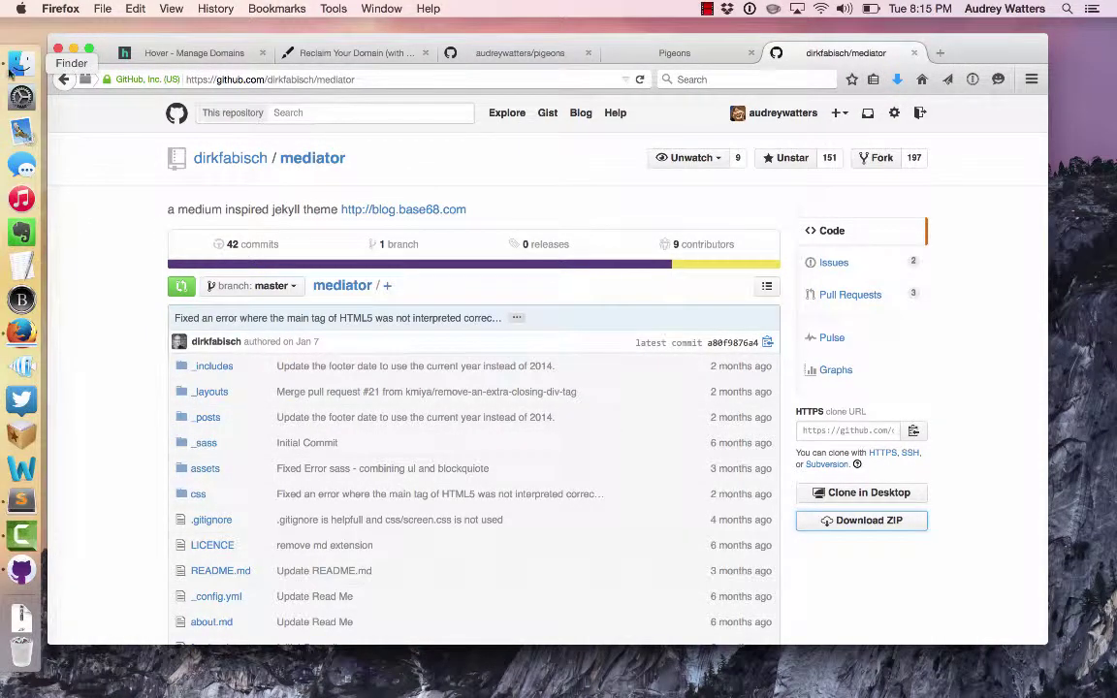
# Switch to Finder, extract mediator-master.zip in the Downloads folder and open the extracted mediator-master folder.
pyautogui.click(19, 63)
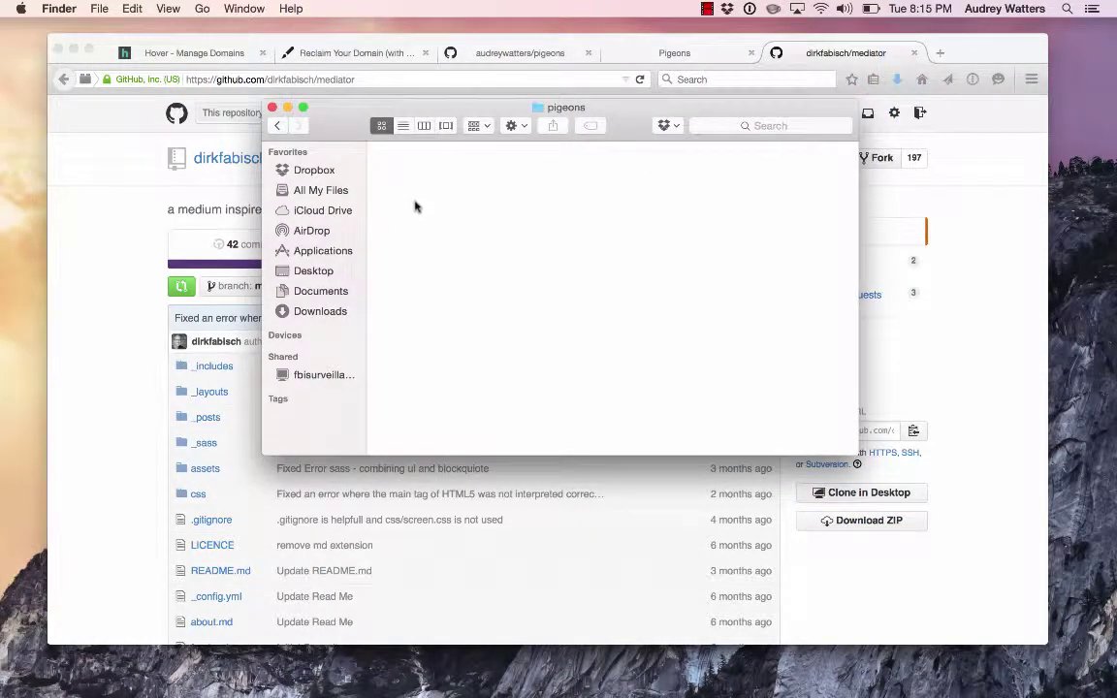
pyautogui.click(318, 291)
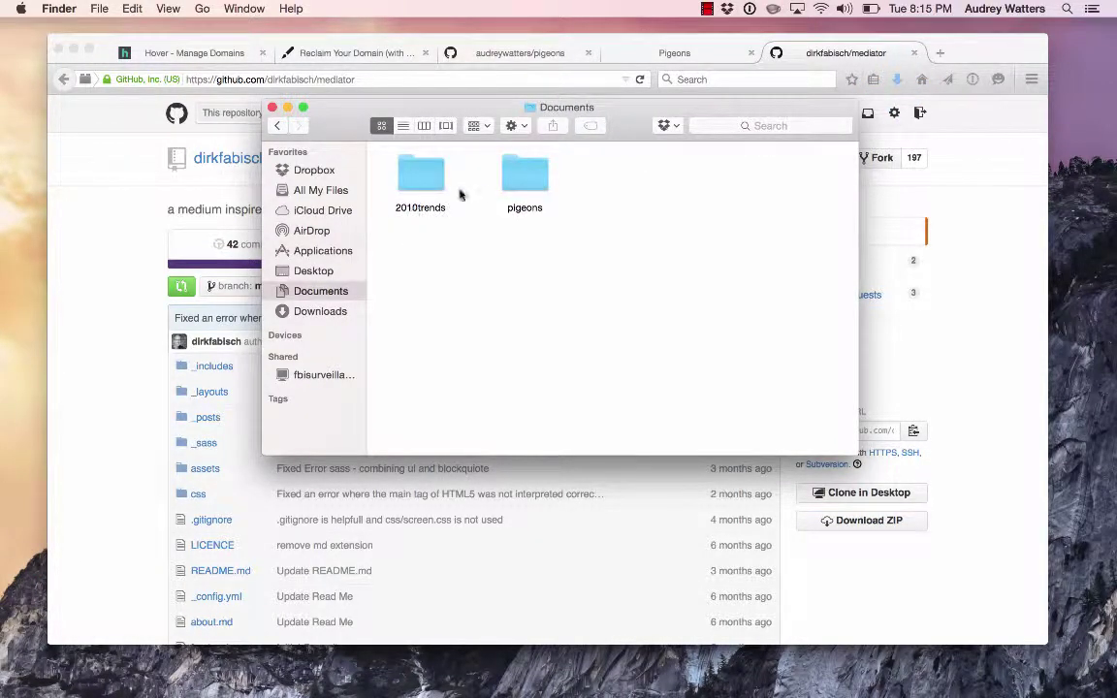
pyautogui.click(330, 312)
pyautogui.doubleClick(420, 173)
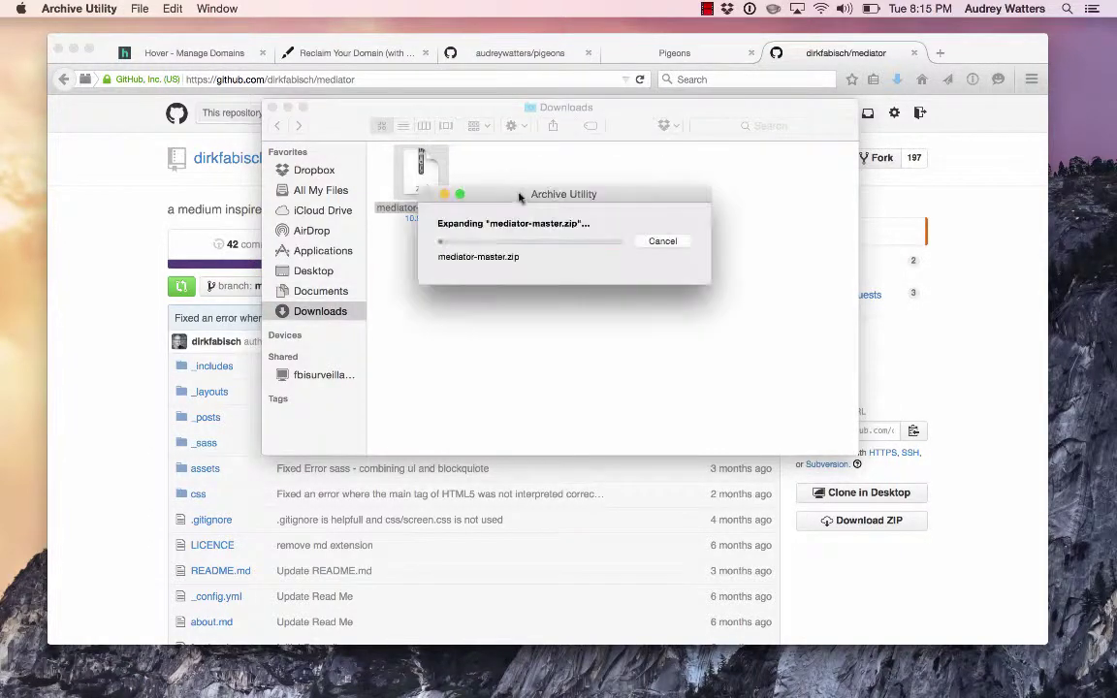
pyautogui.doubleClick(452, 181)
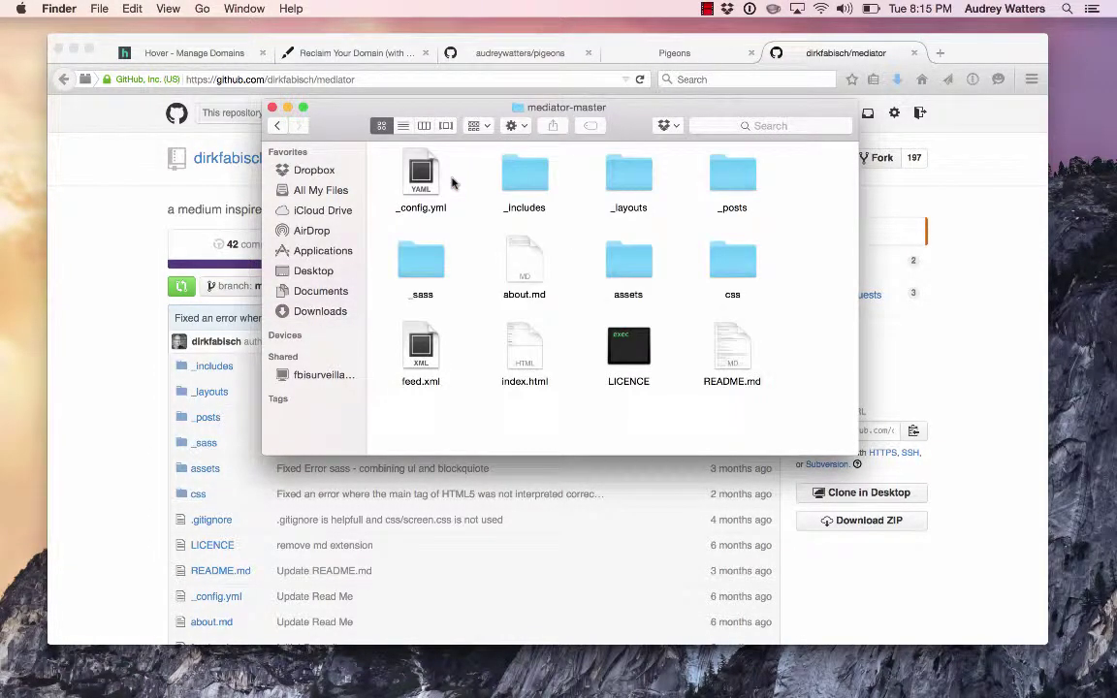
# Copy all files and folders from mediator-master into the pigeons folder in Documents.
pyautogui.press('super+a')
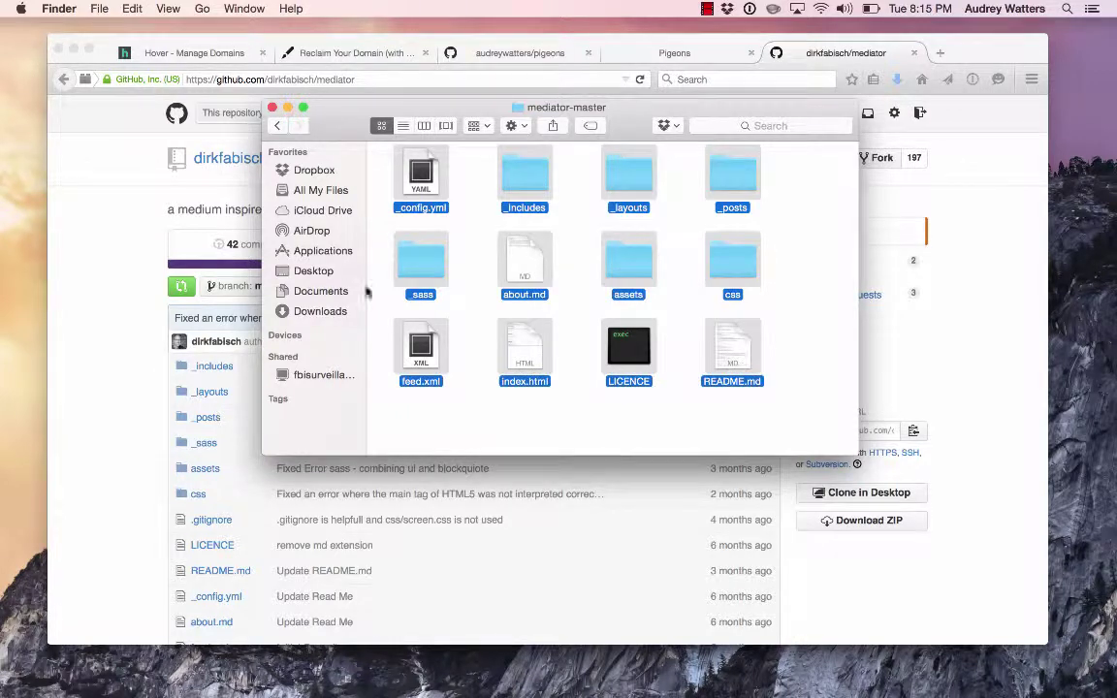
pyautogui.click(329, 292)
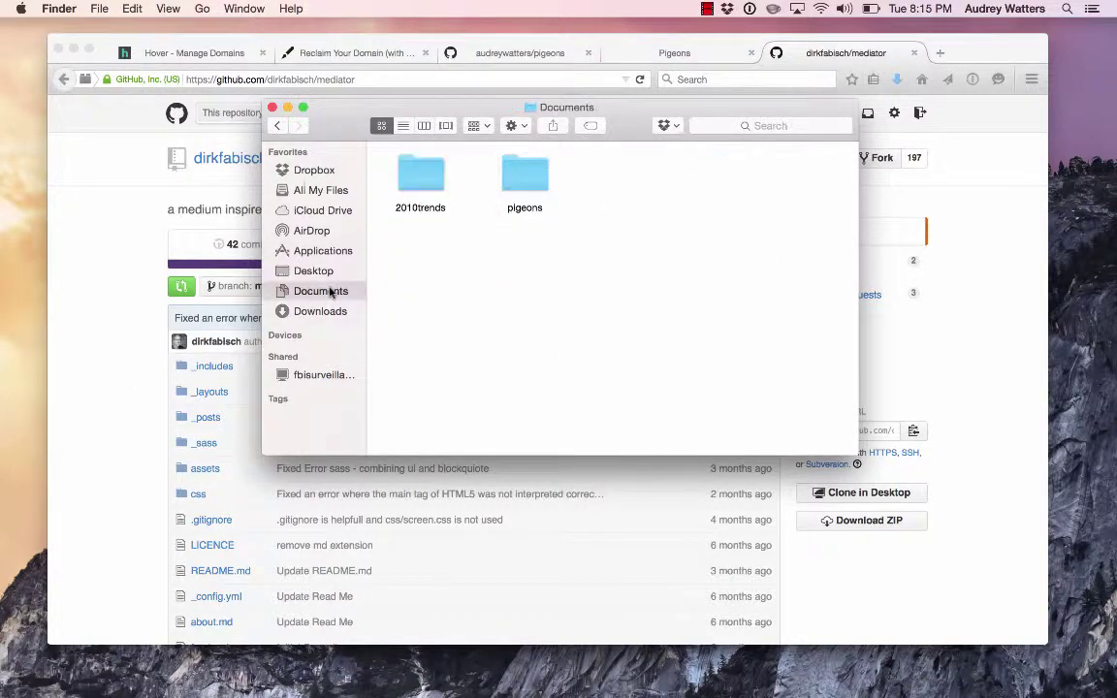
pyautogui.doubleClick(523, 189)
pyautogui.press('super+v')
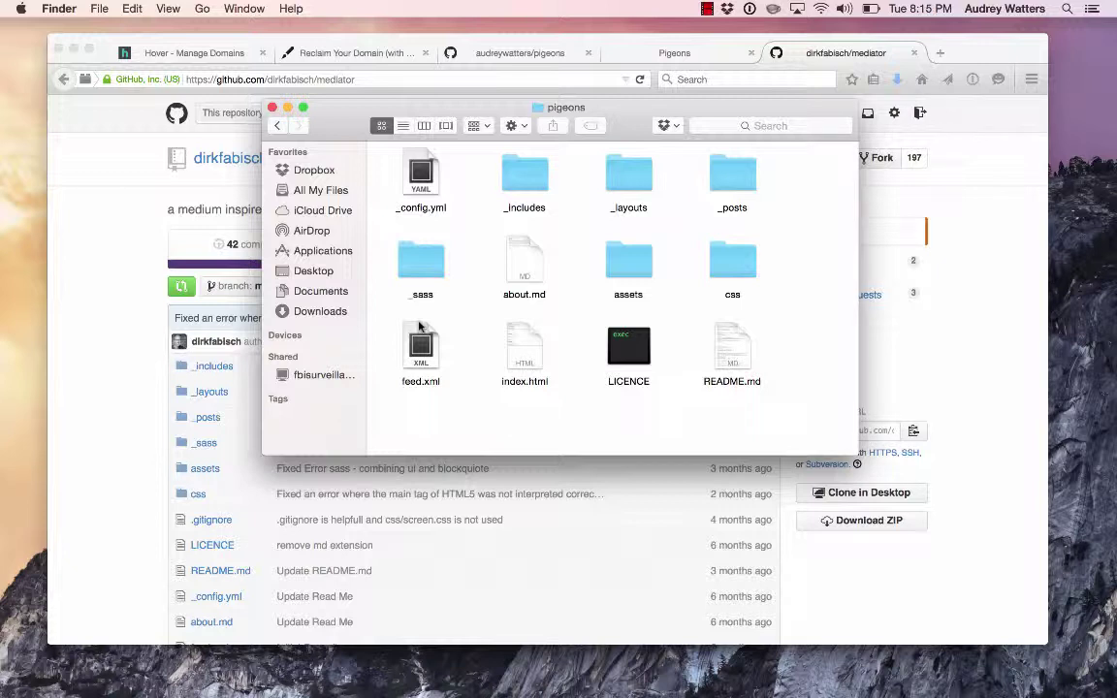
# Switch to the GitHub app and review the list of changed files in the pigeons repository on the gh-pages branch.
pyautogui.moveTo(5, 412)
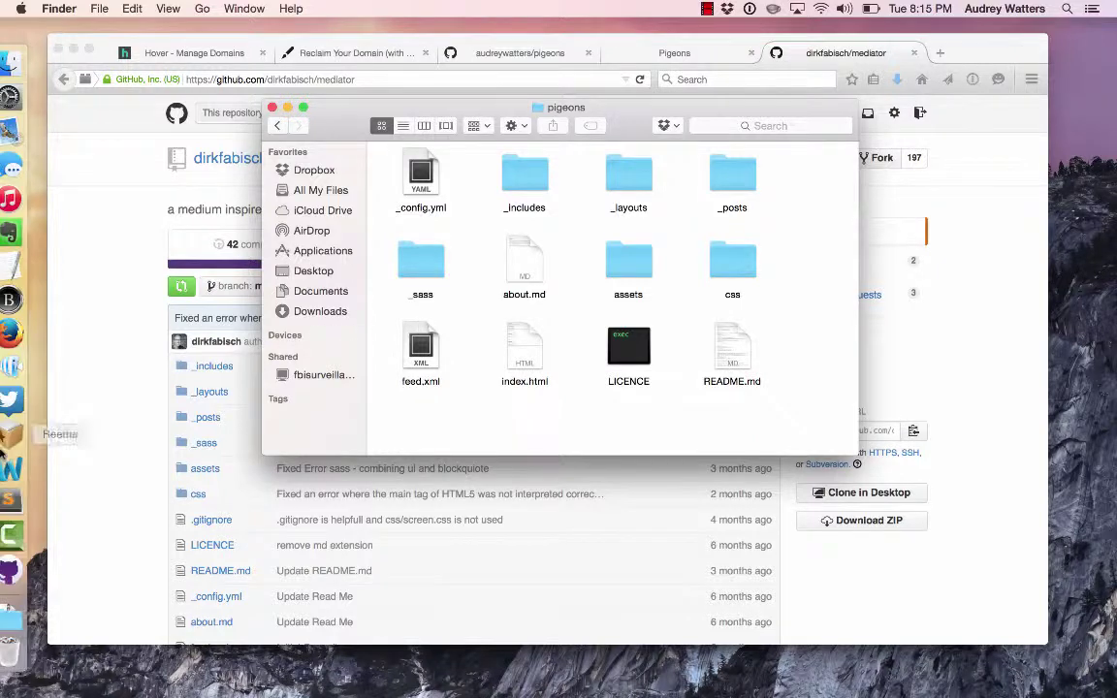
pyautogui.click(21, 570)
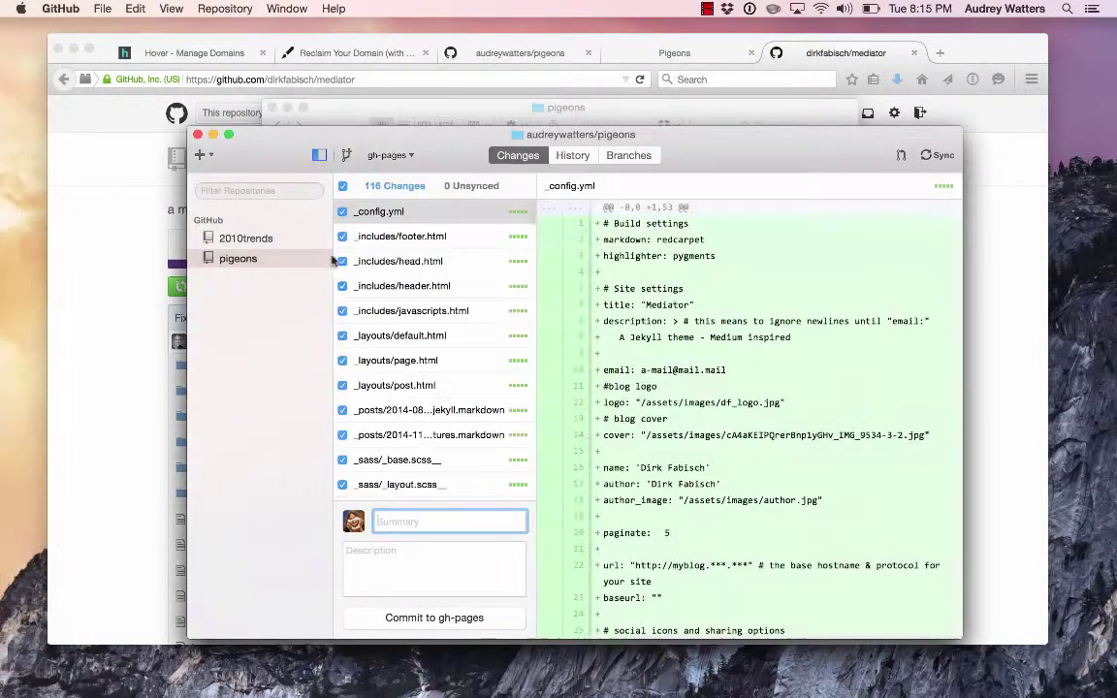
pyautogui.scroll(-15, 443, 334)
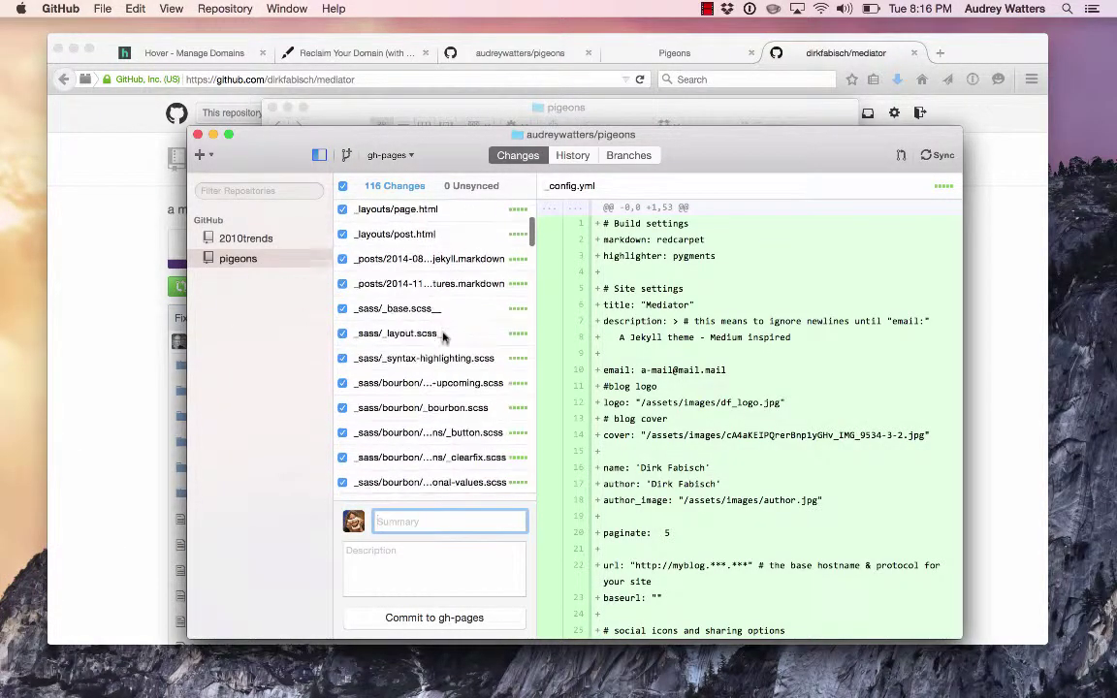
pyautogui.scroll(-10, 443, 334)
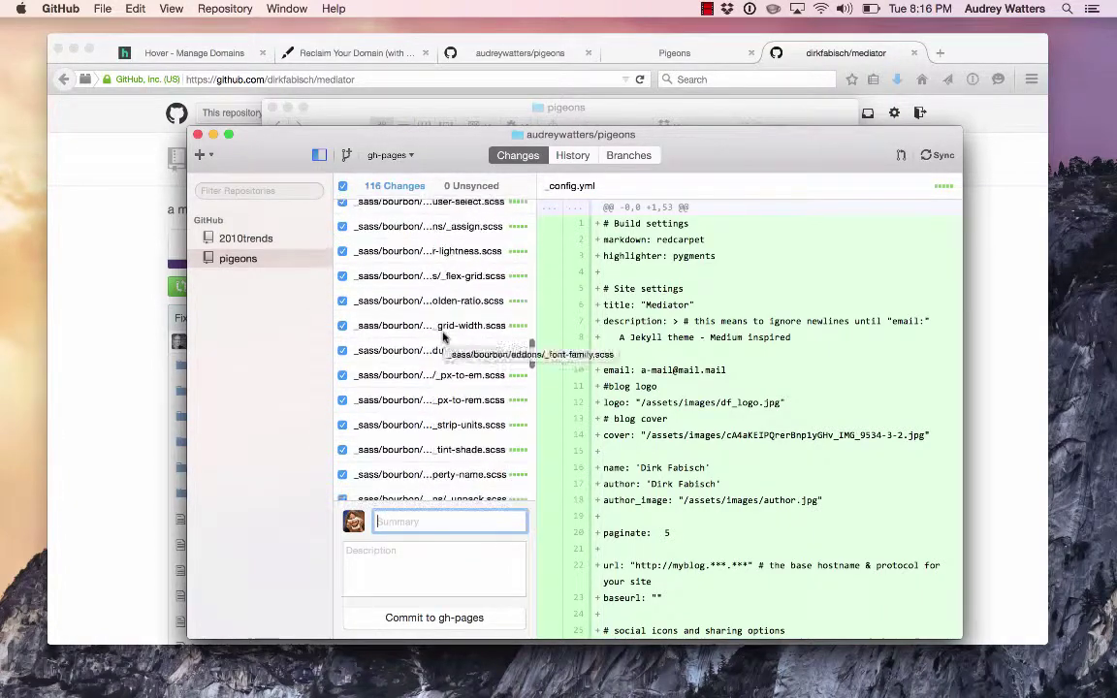
pyautogui.scroll(-3, 411, 391)
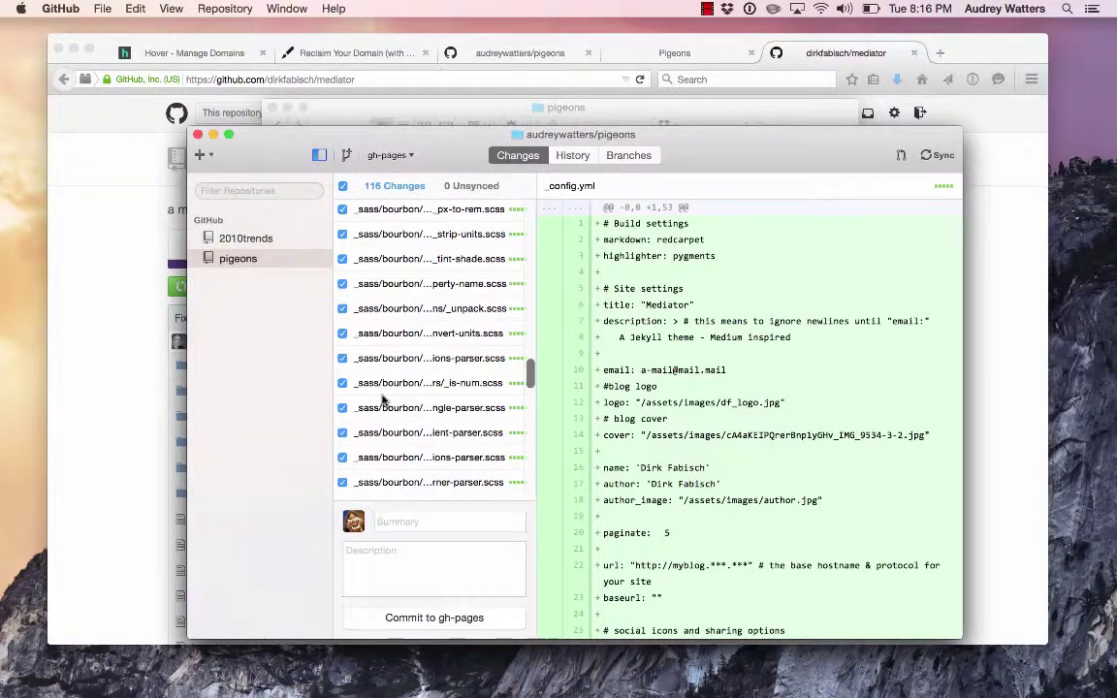
pyautogui.click(369, 392)
pyautogui.scroll(-5, 373, 393)
pyautogui.scroll(-10, 382, 398)
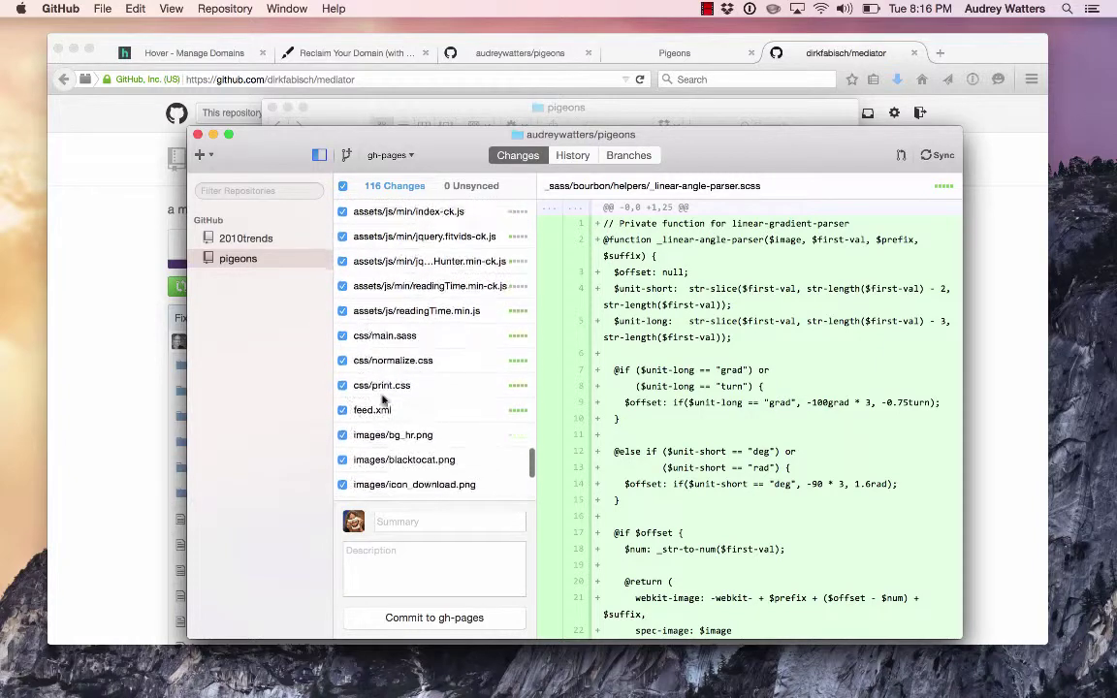
pyautogui.scroll(-2, 382, 473)
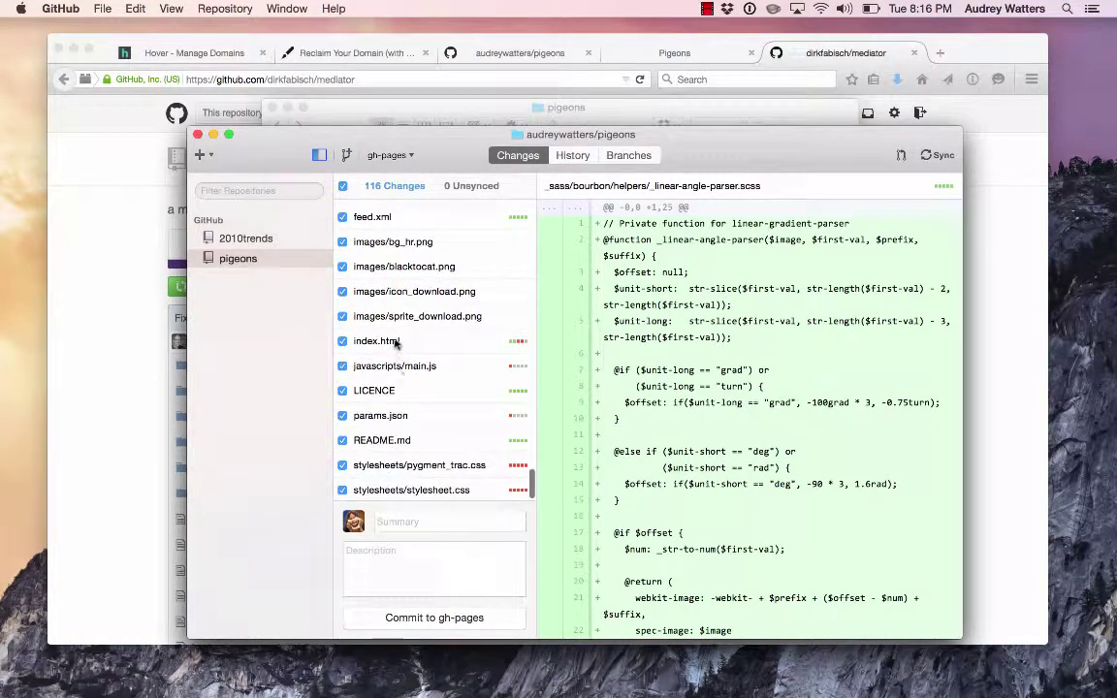
# Examine the changes to index.html in the GitHub app and compare them with the published Pigeons page in Firefox.
pyautogui.click(361, 340)
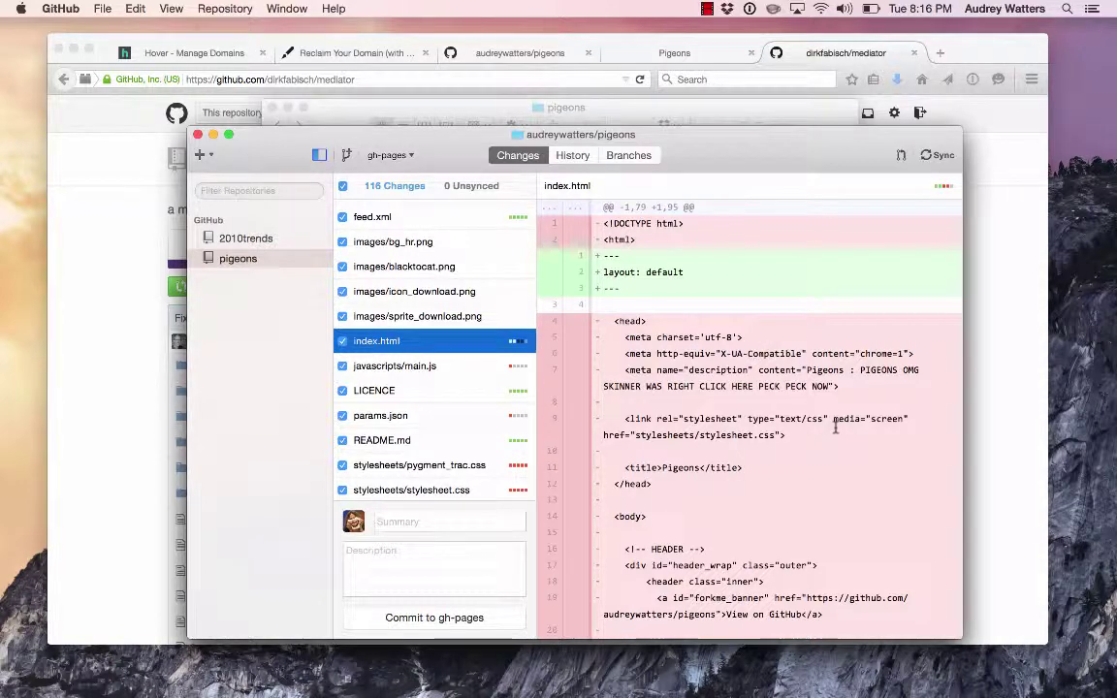
pyautogui.click(671, 54)
pyautogui.moveTo(15, 466)
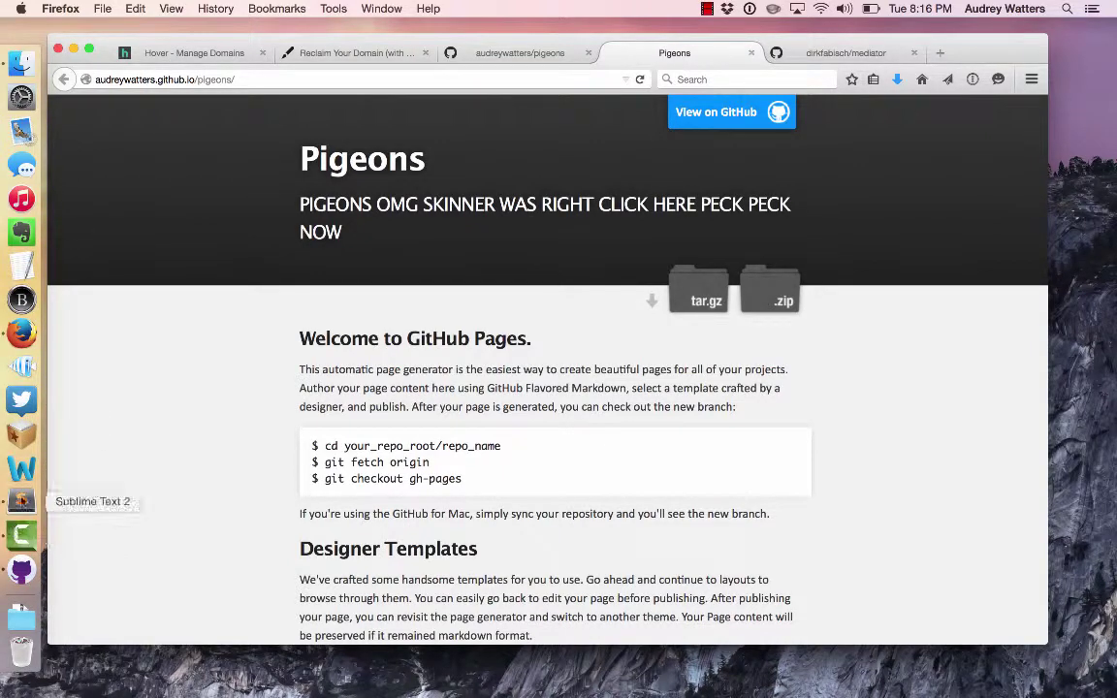
pyautogui.click(22, 570)
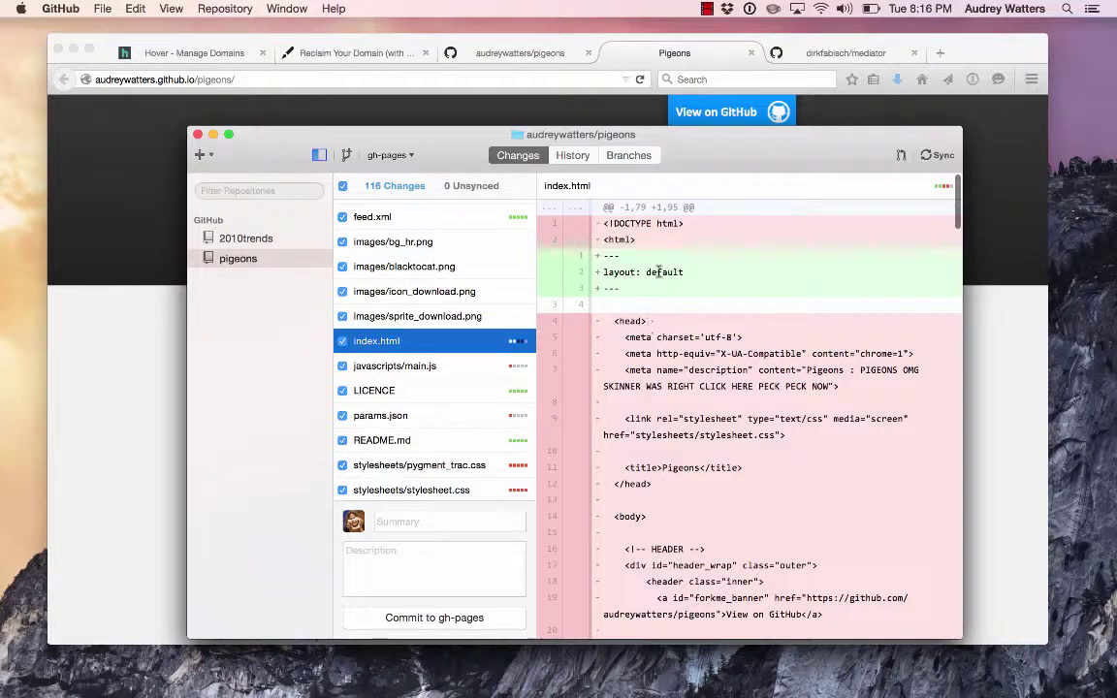
pyautogui.scroll(-10, 699, 372)
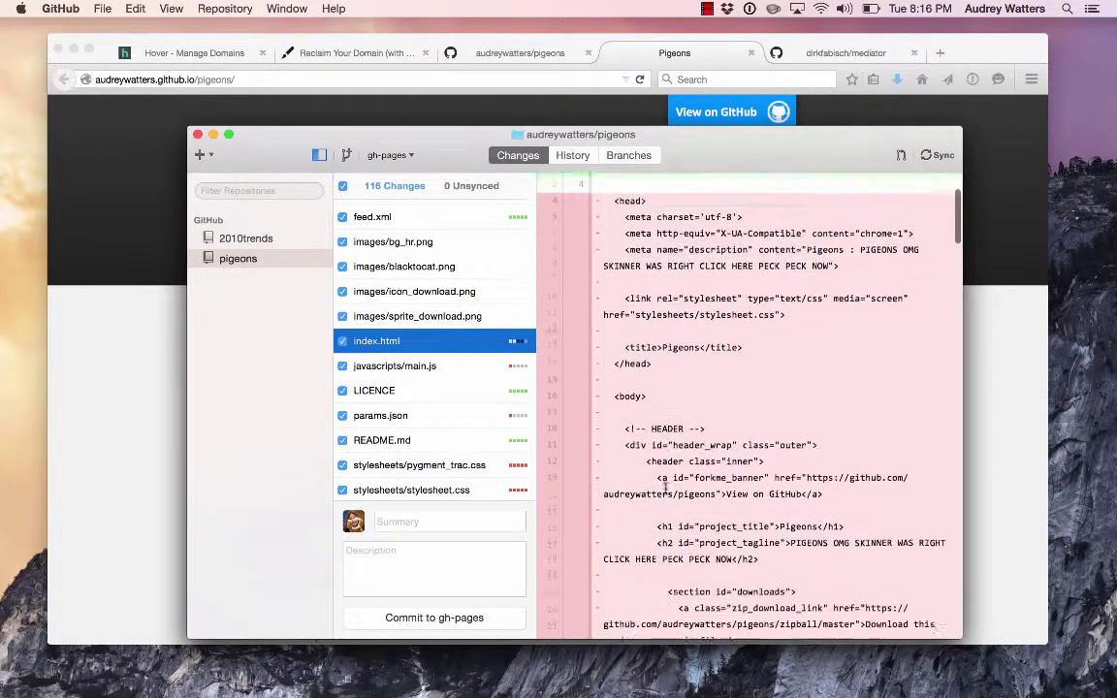
# Read through the removed and added lines in the index.html diff down to the end of the file.
pyautogui.scroll(-6, 665, 487)
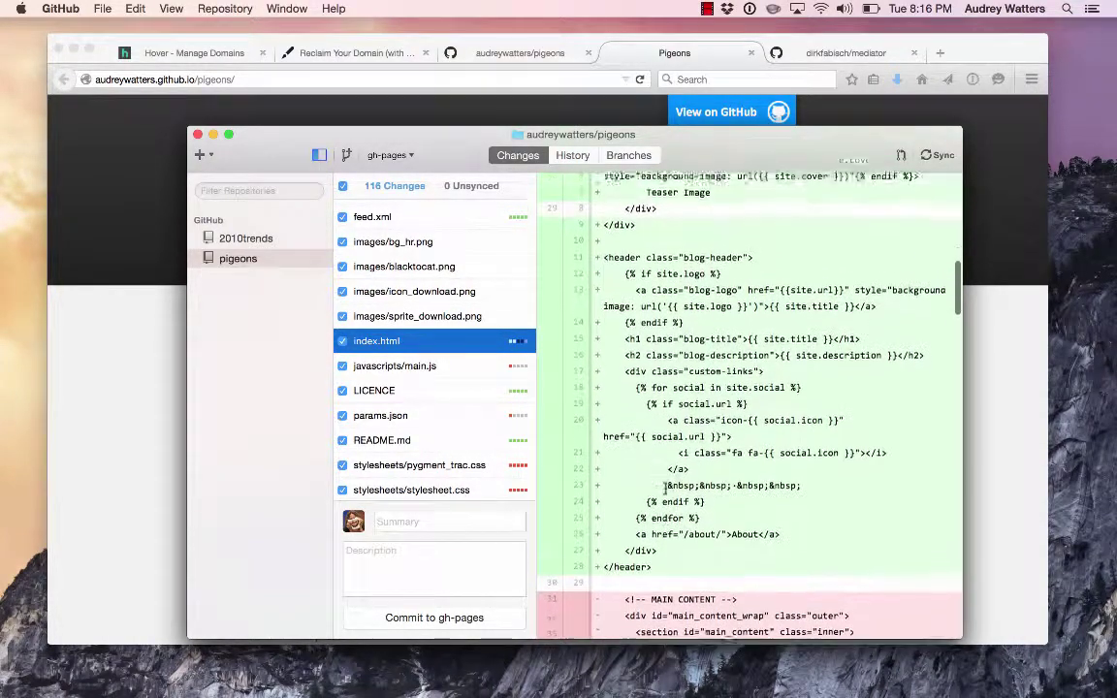
pyautogui.scroll(2, 665, 488)
pyautogui.scroll(-8, 665, 488)
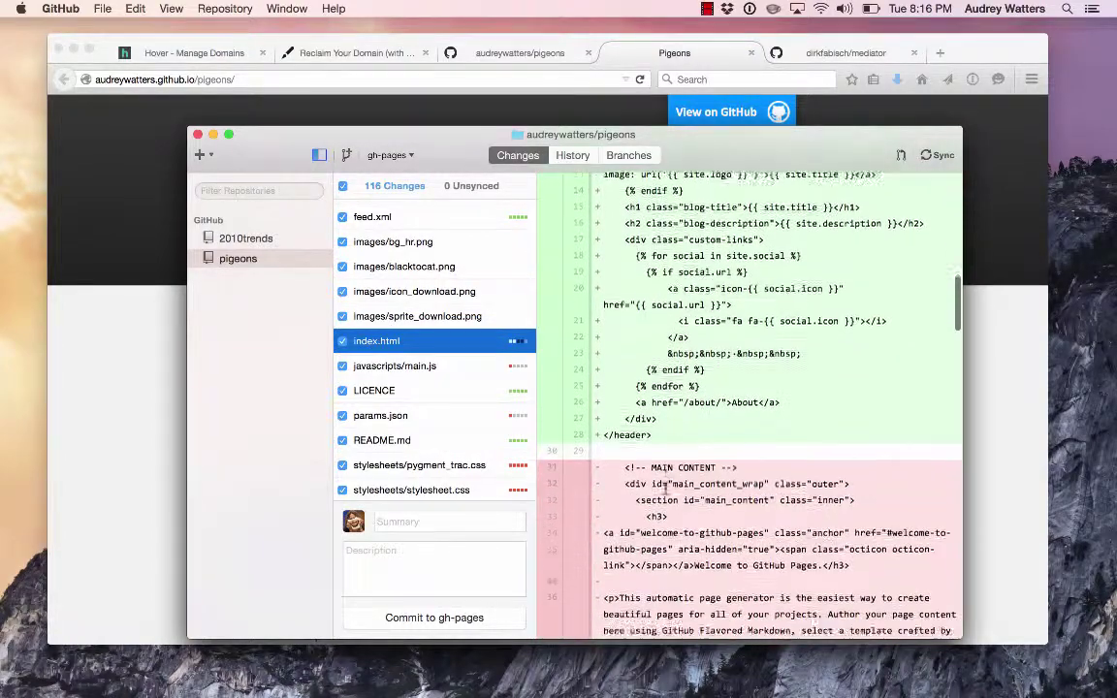
pyautogui.scroll(-10, 665, 487)
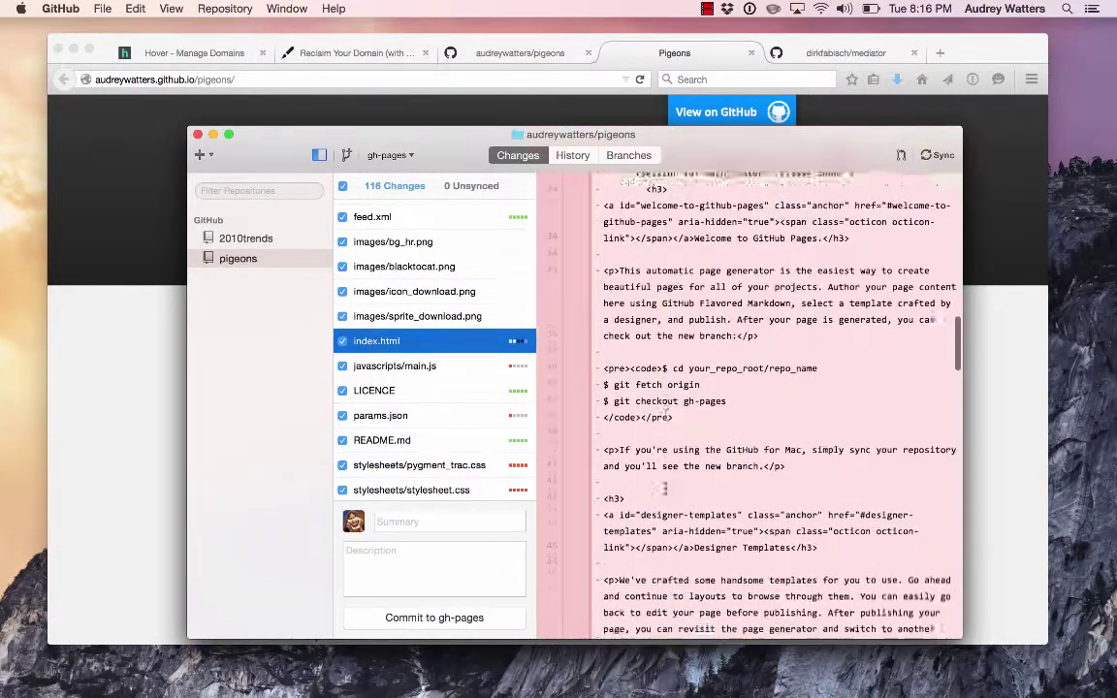
pyautogui.scroll(-12, 665, 432)
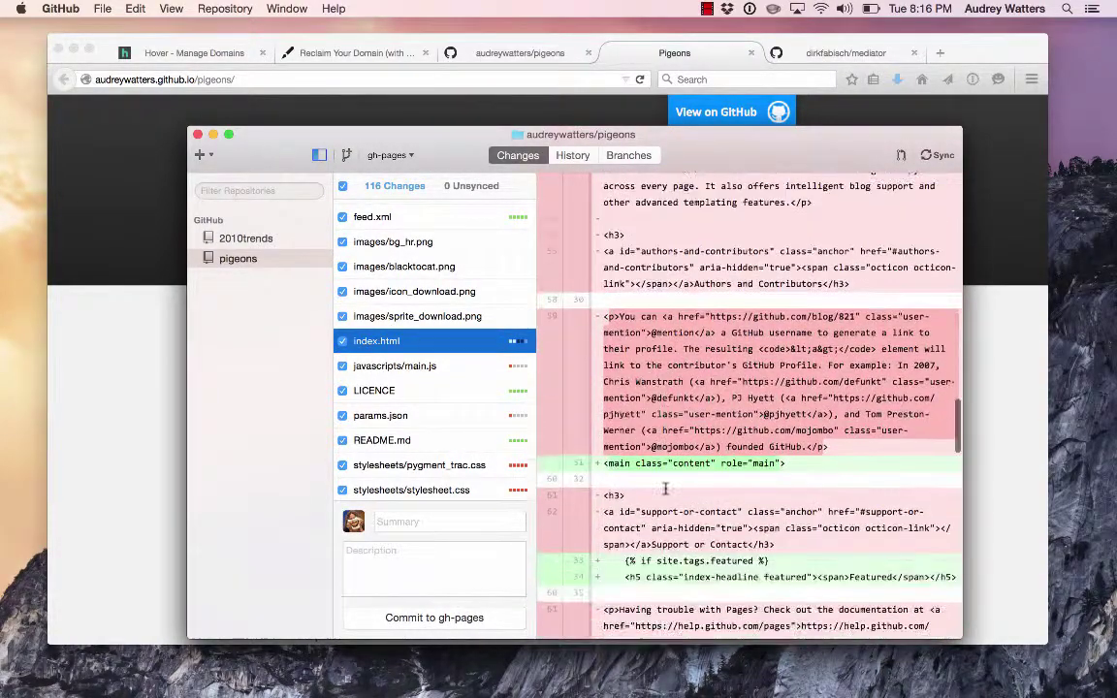
pyautogui.scroll(-6, 665, 488)
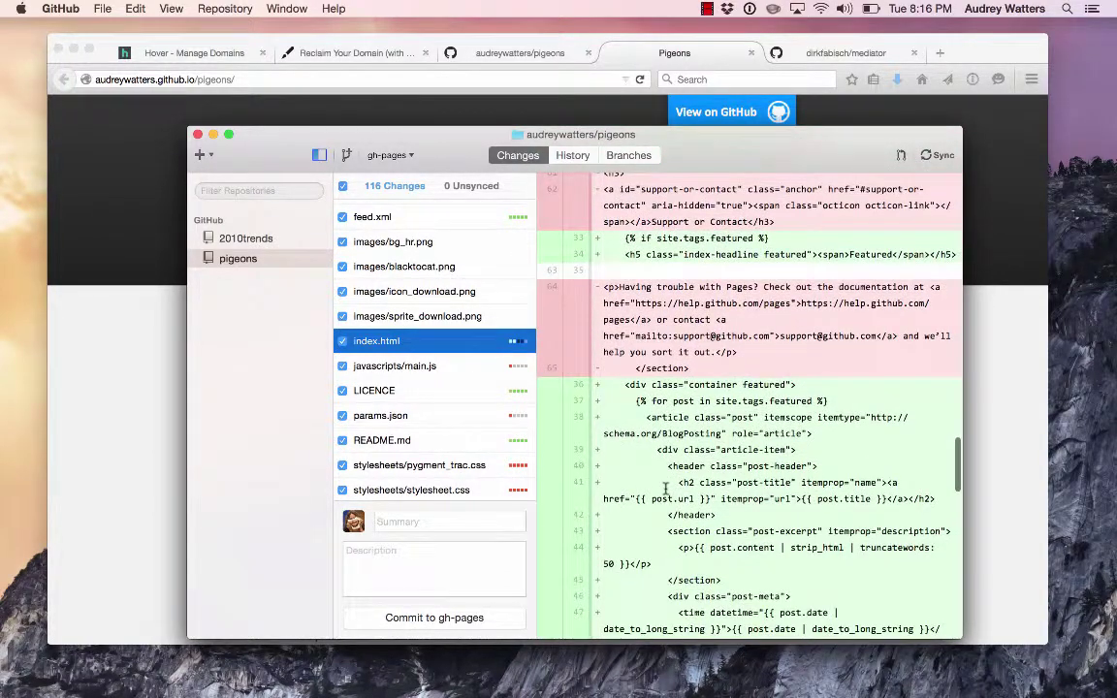
pyautogui.scroll(-5, 665, 488)
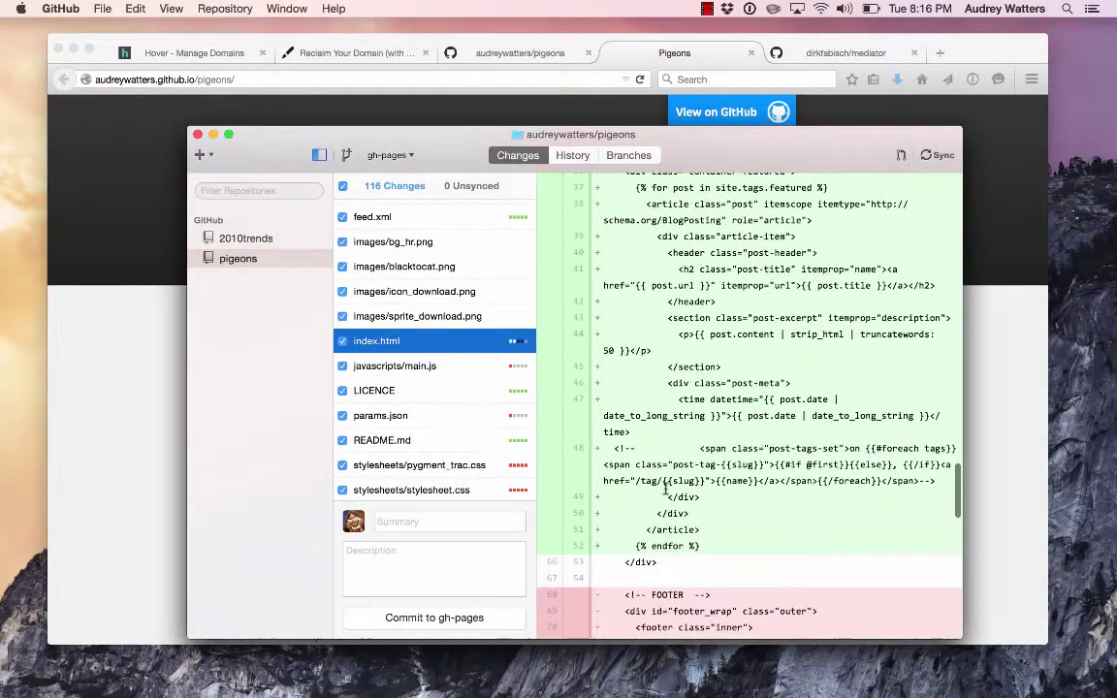
pyautogui.scroll(-6, 662, 569)
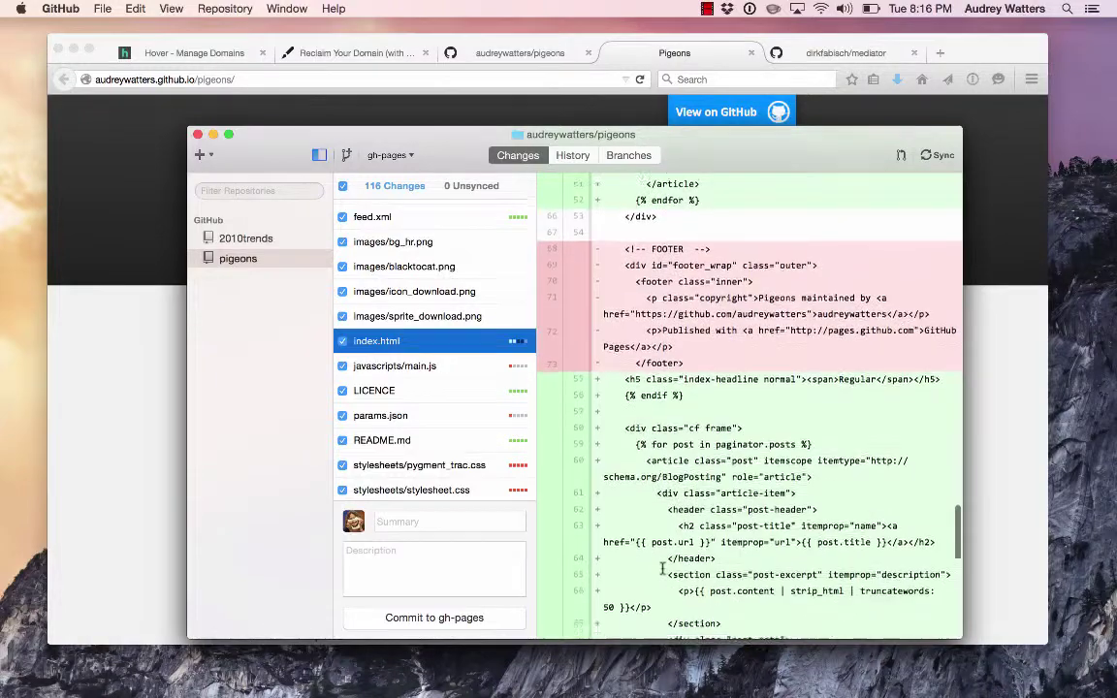
pyautogui.scroll(-2, 663, 568)
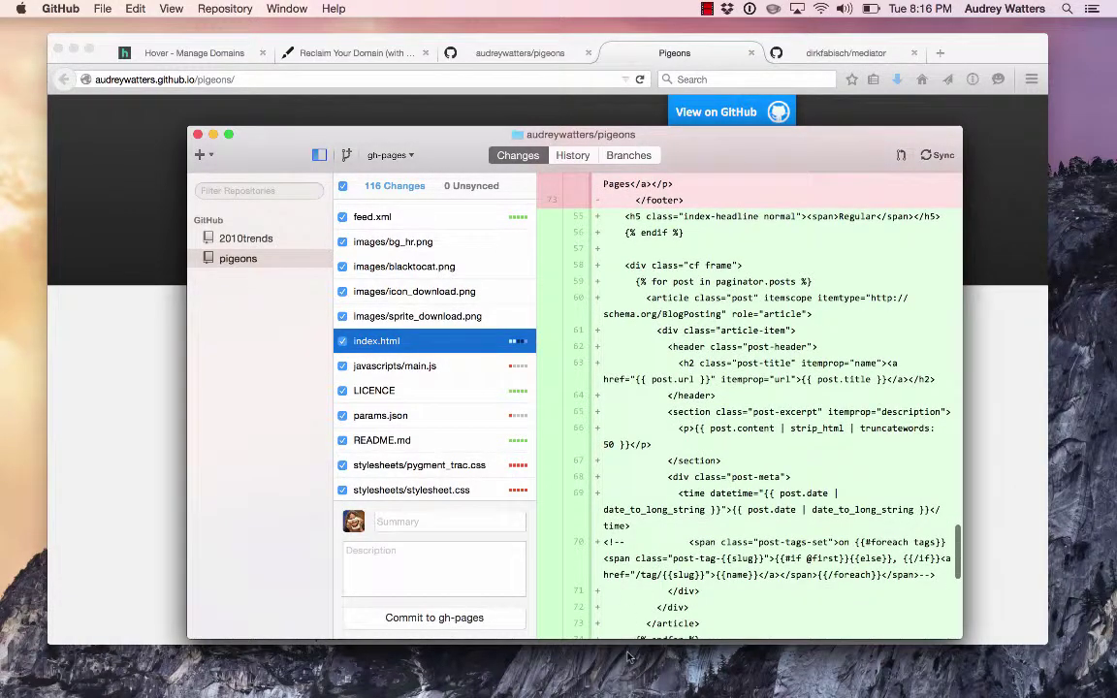
pyautogui.scroll(-8, 567, 458)
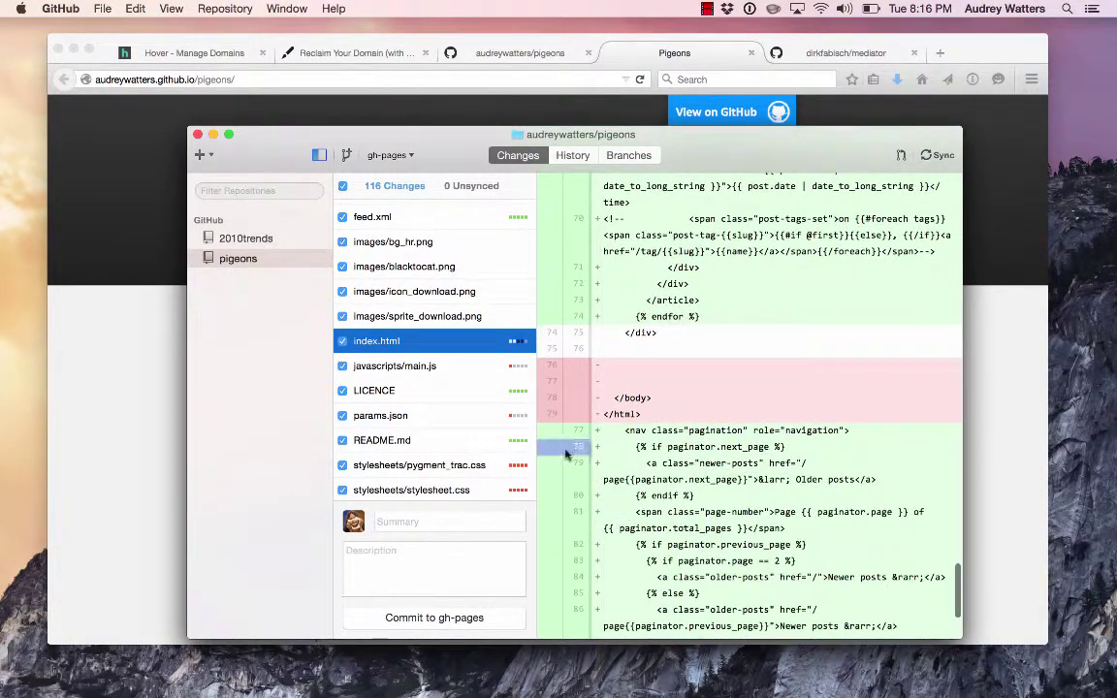
pyautogui.scroll(-4, 567, 455)
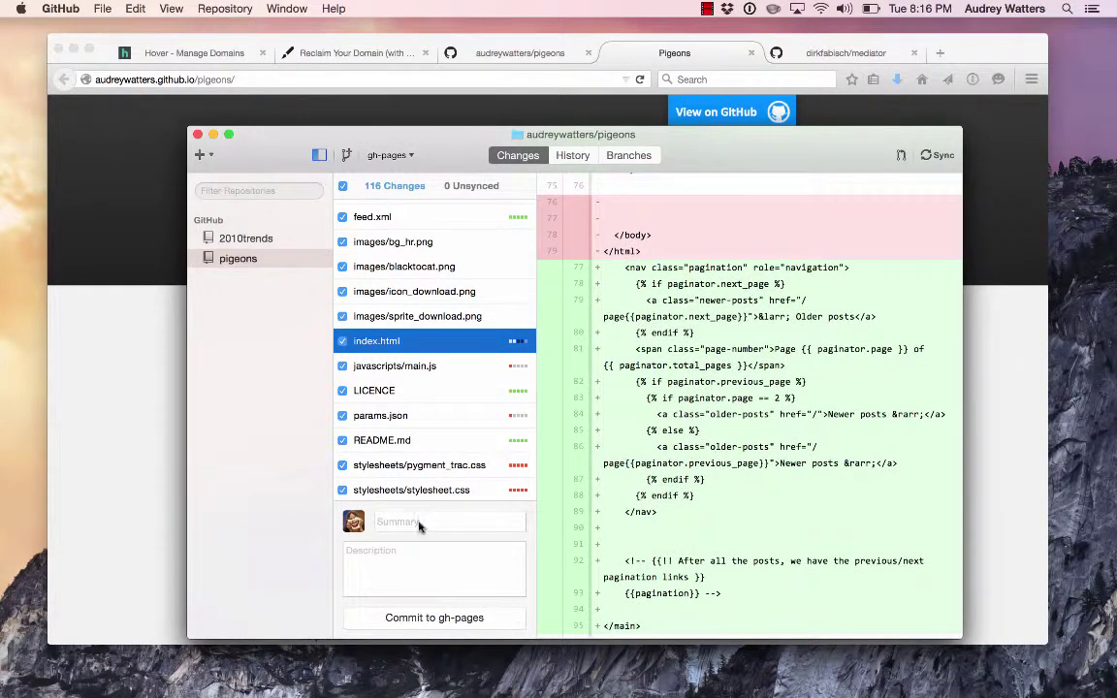
# Commit all changes to gh-pages with the summary "old template is old new template is new" and sync the pigeons repository.
pyautogui.click(418, 523)
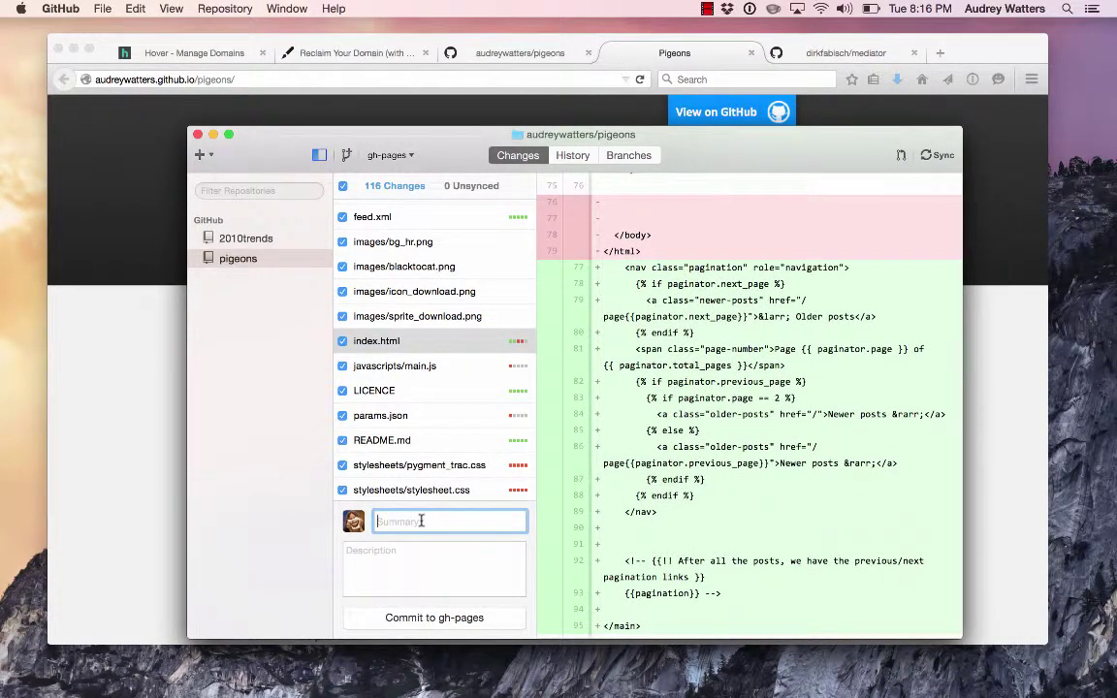
pyautogui.write('o')
pyautogui.write('ld template is old new template is new')
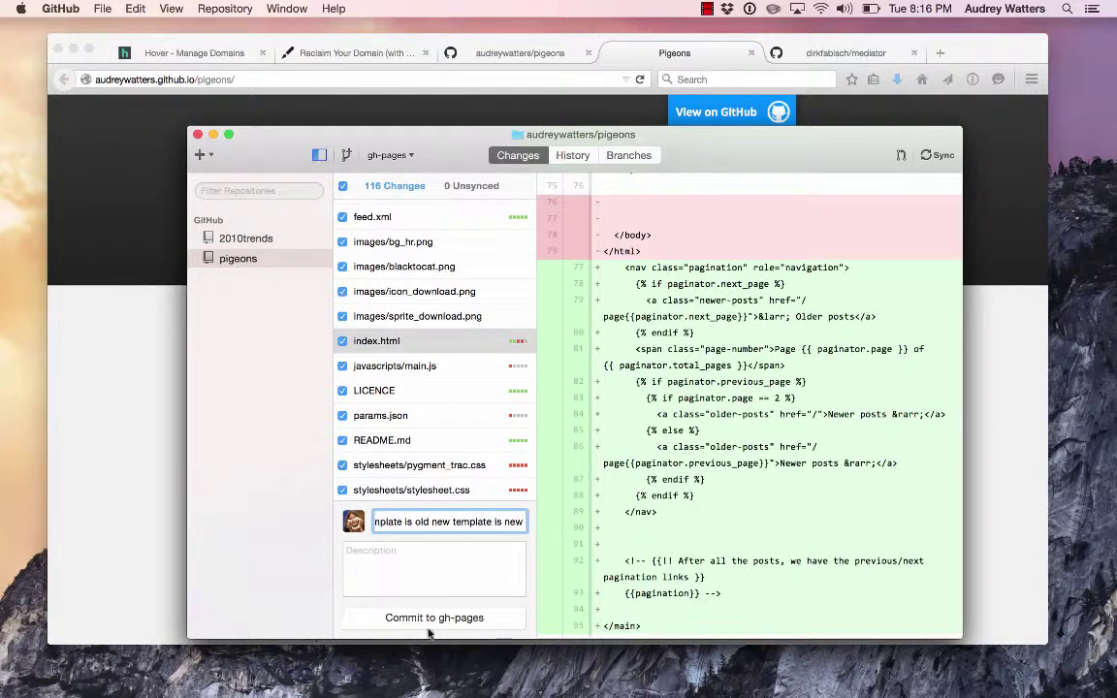
pyautogui.click(431, 620)
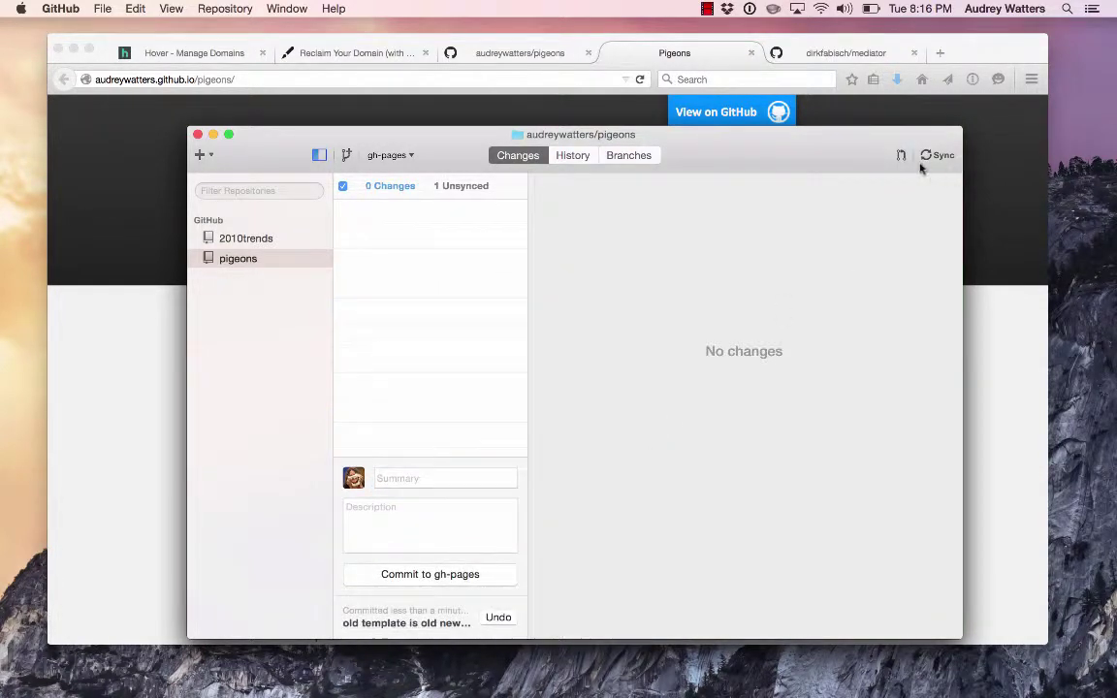
pyautogui.click(947, 155)
pyautogui.click(708, 9)
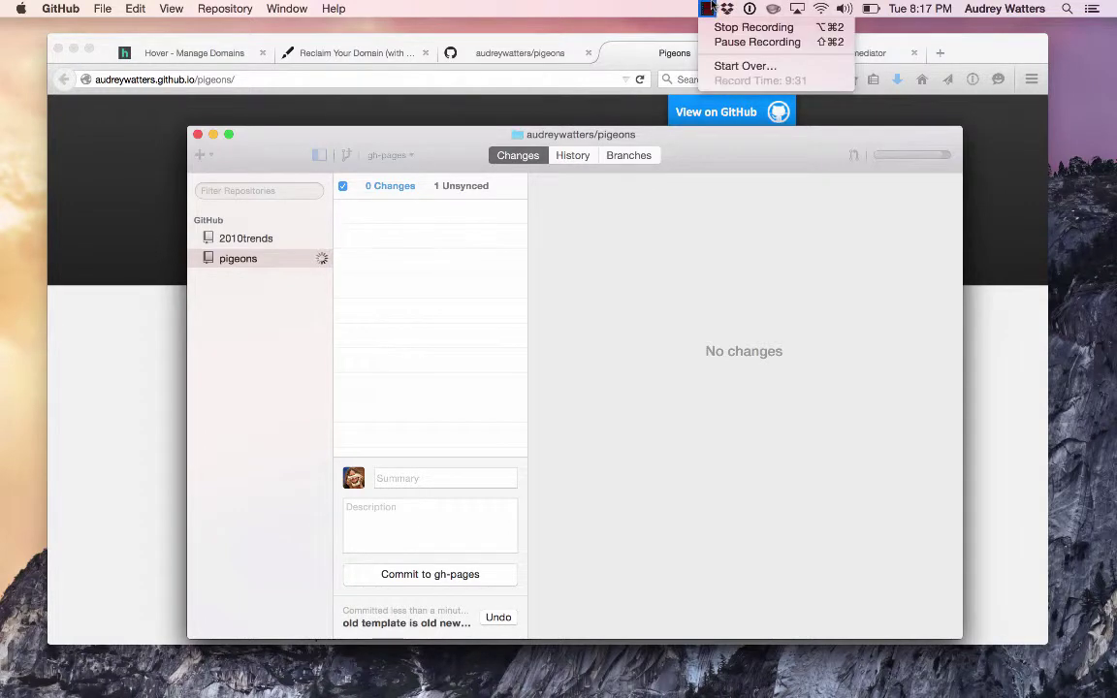